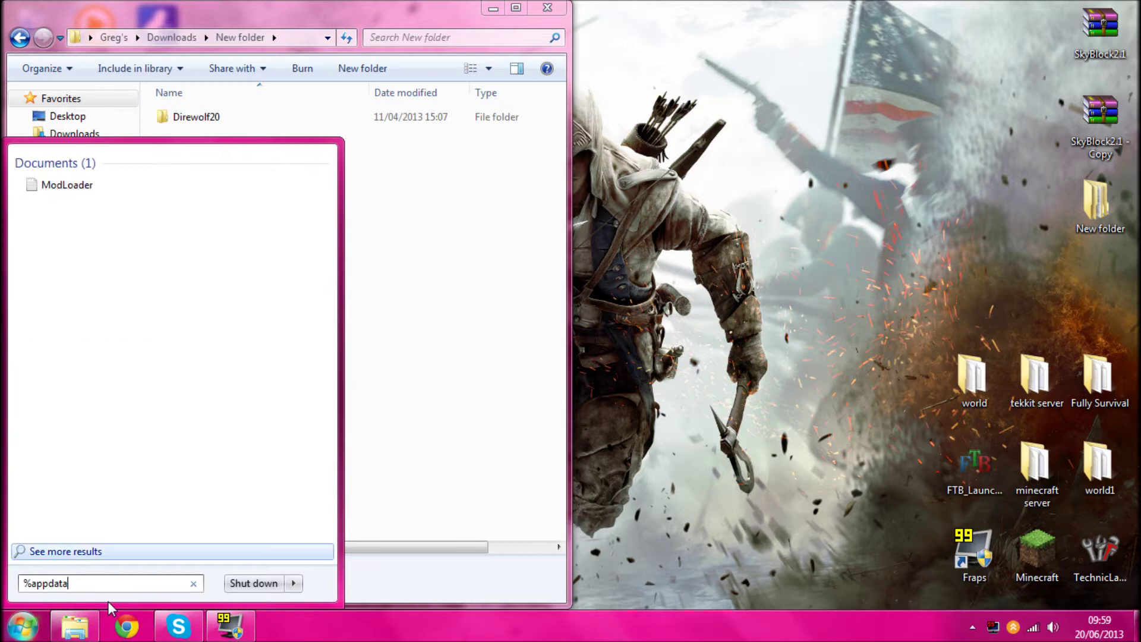
Step: Open the %appdata% Roaming folder and go into its .minecraft folder
key(Return)
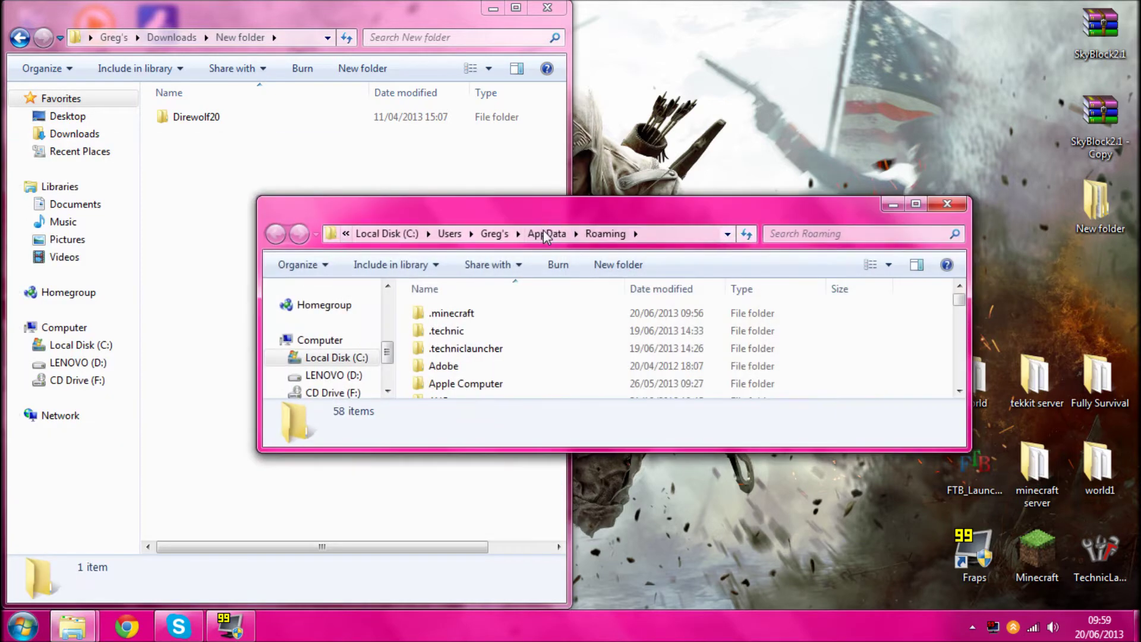
double_click(502, 312)
scroll(552, 333, down, 2)
scroll(537, 348, up, 2)
scroll(535, 349, down, 2)
scroll(533, 349, up, 2)
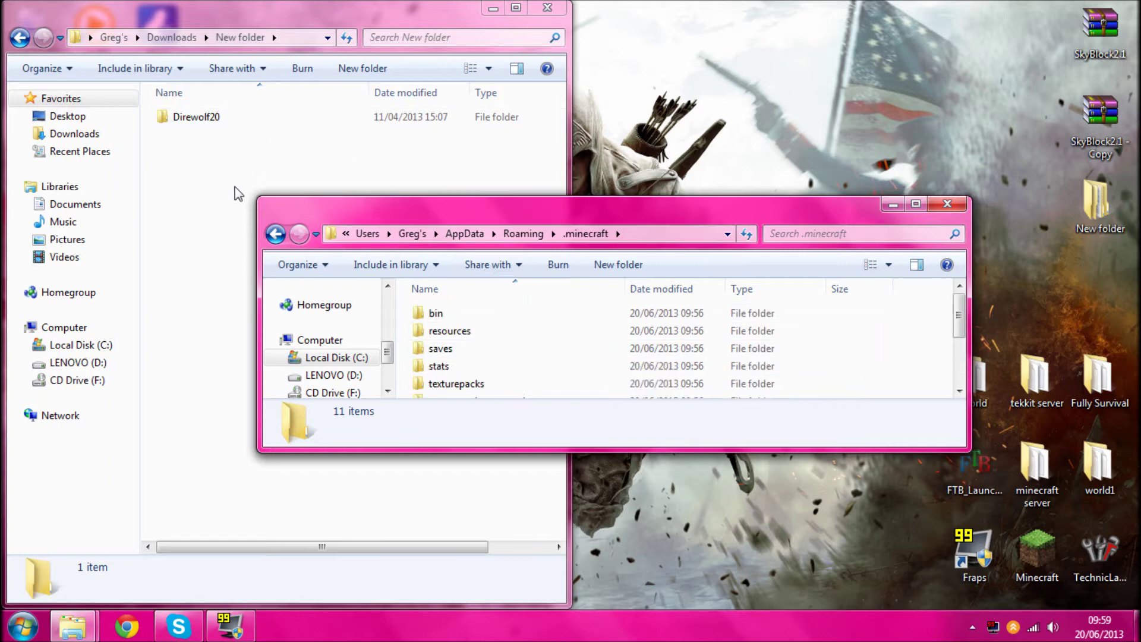
Step: Move the MinecraftForge and OptiFine_1.4.6_HD_U_D5 archives from Direwolf20's instMods folder to the desktop
click(193, 119)
double_click(202, 119)
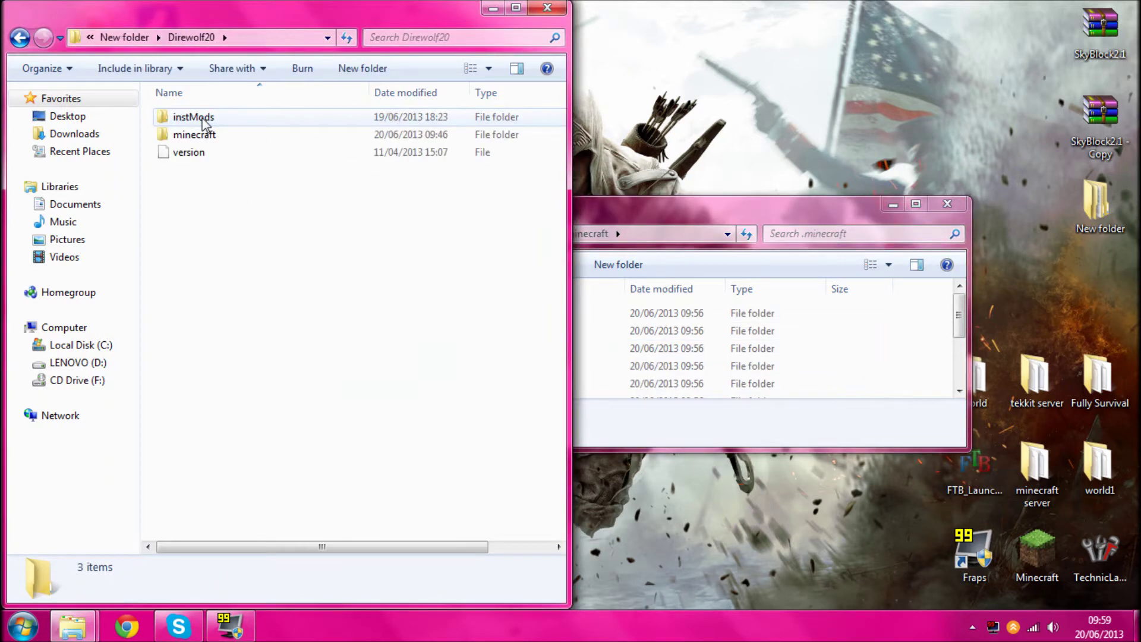
double_click(202, 119)
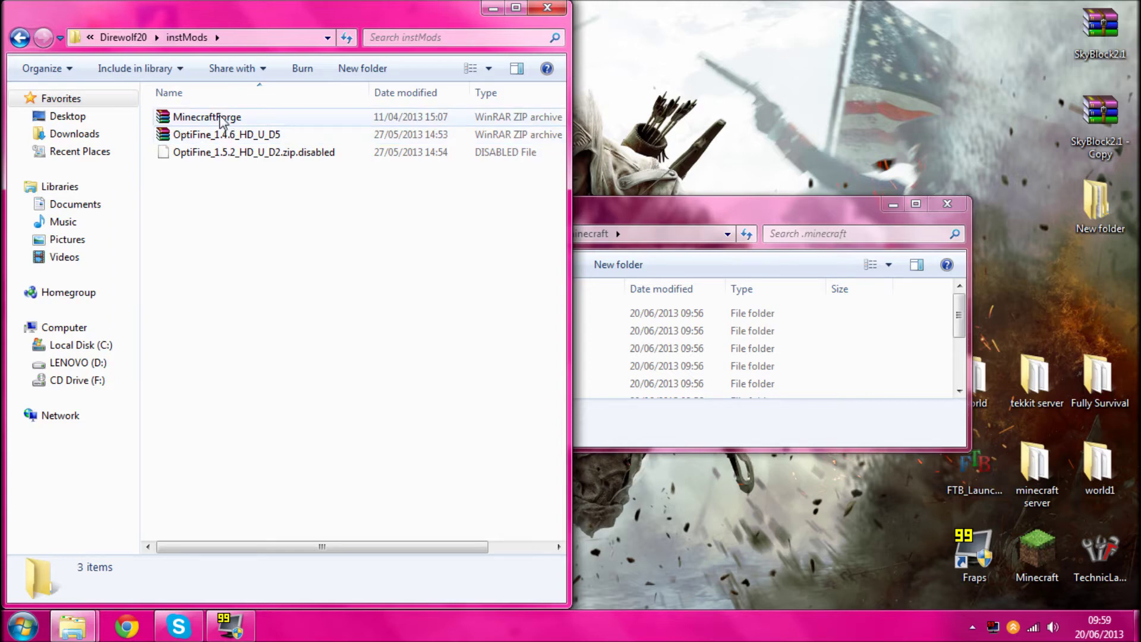
click(20, 36)
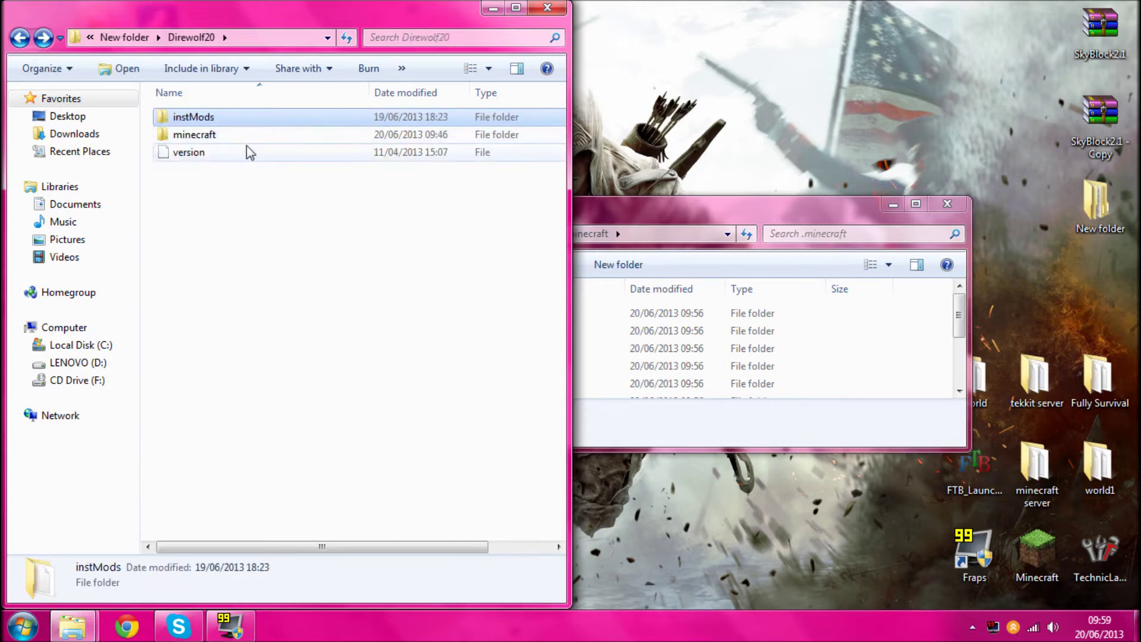
double_click(217, 118)
drag(218, 118, 713, 103)
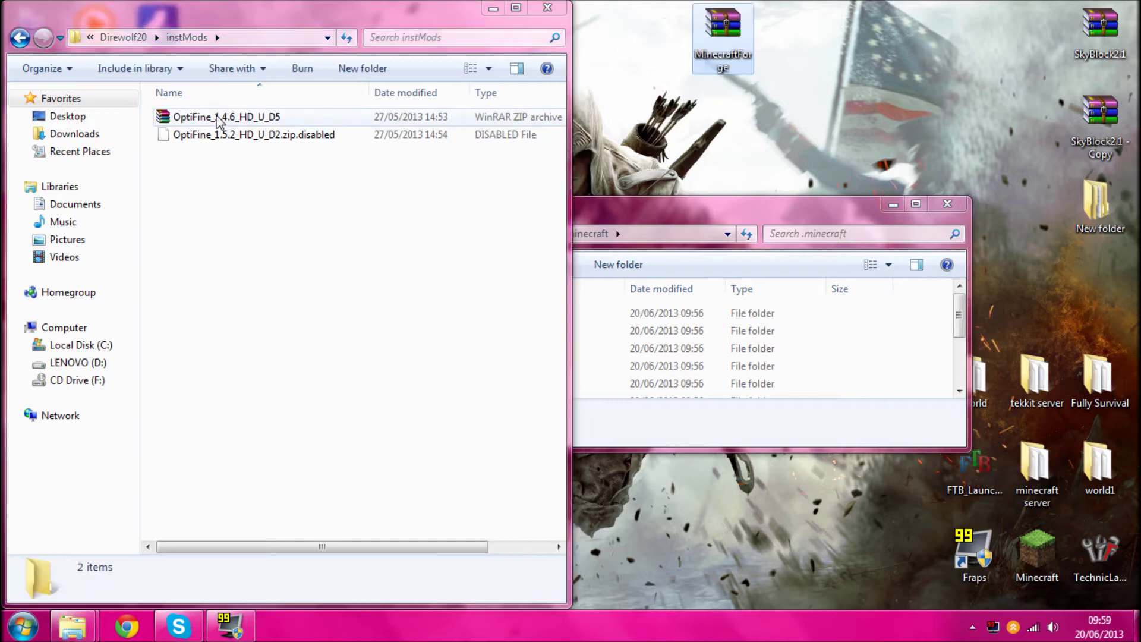
drag(218, 119, 802, 39)
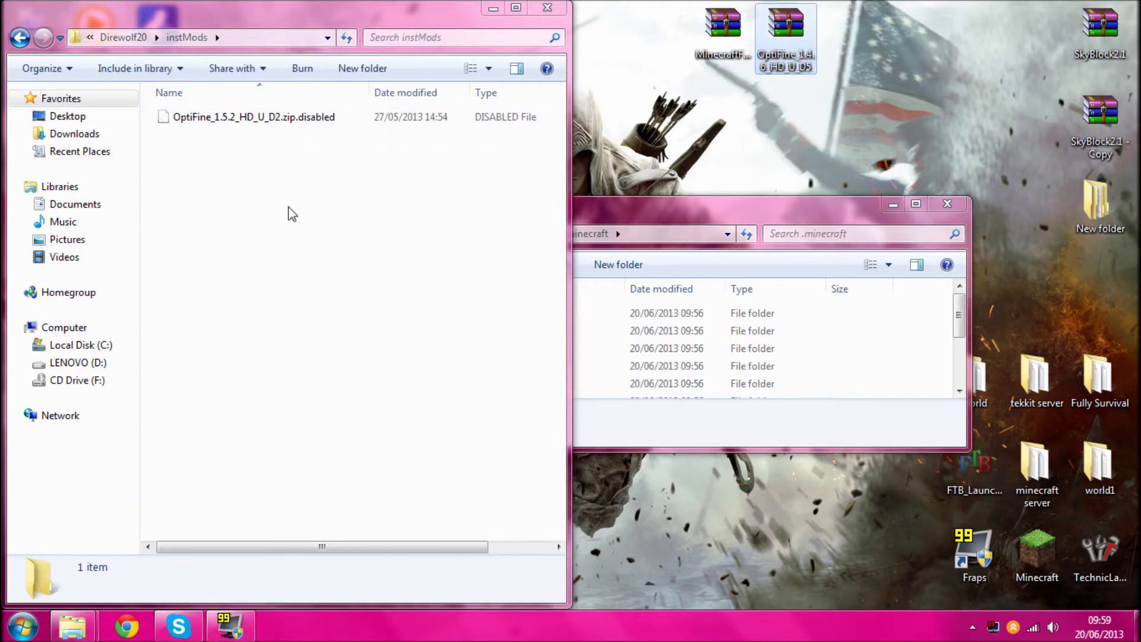
Step: Move the minecraft archive from Direwolf20's minecraft\bin folder to the desktop and close that folder window
click(20, 36)
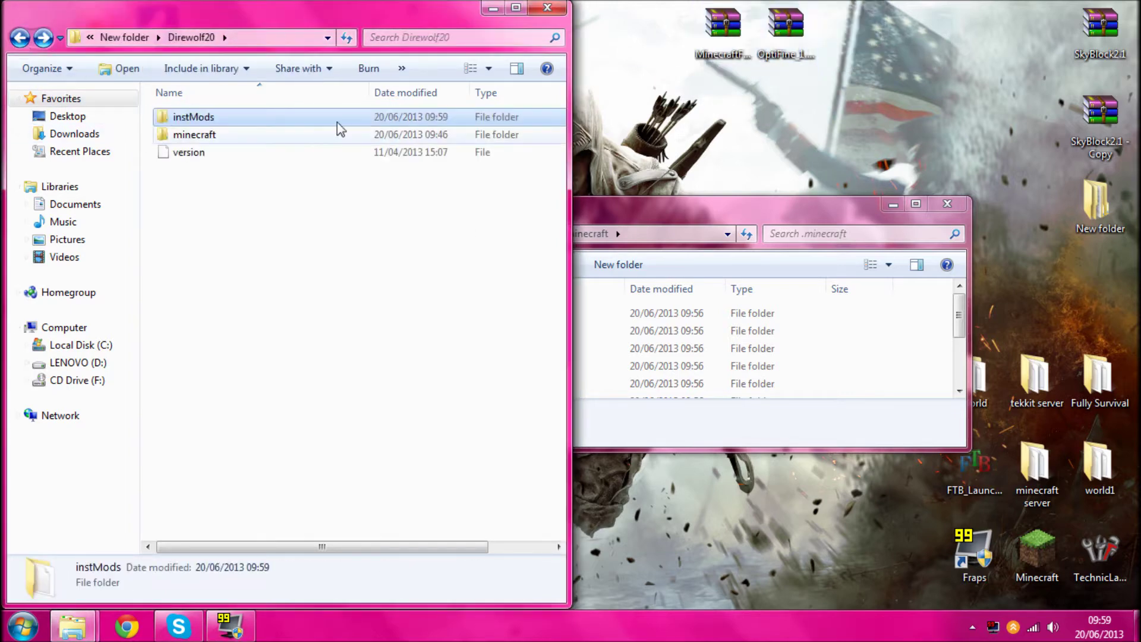
double_click(218, 136)
double_click(211, 118)
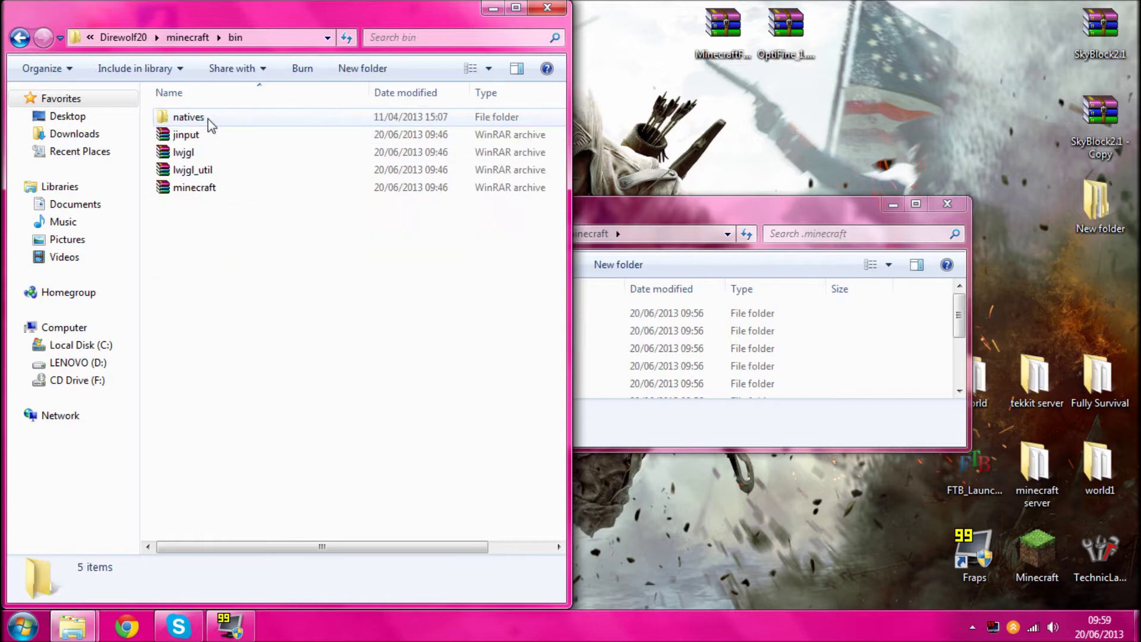
drag(211, 191, 912, 35)
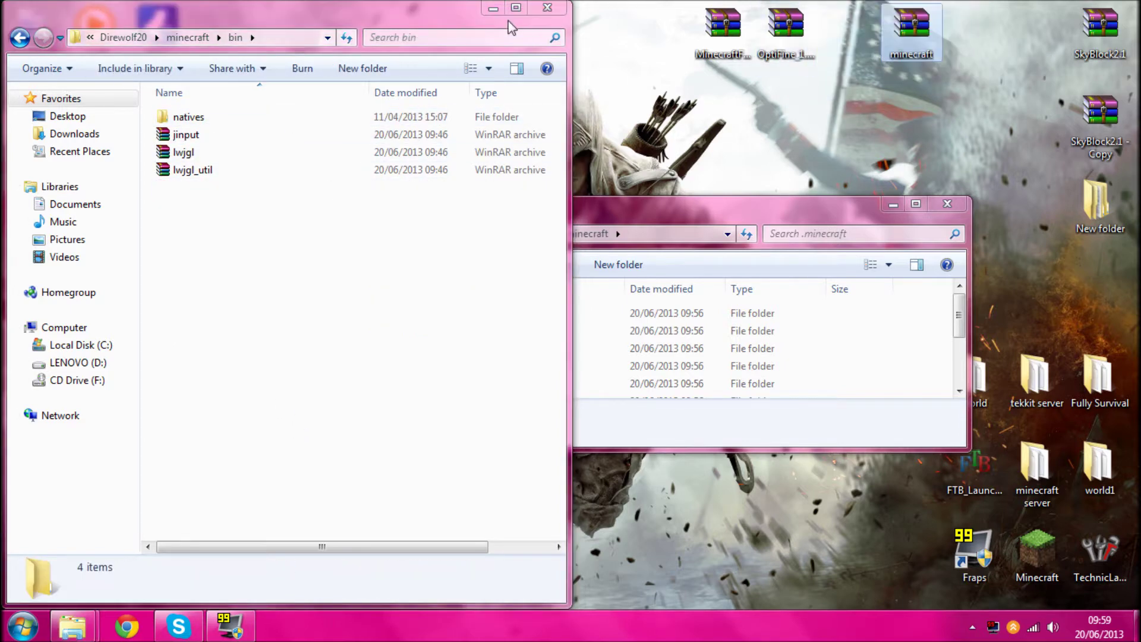
click(547, 7)
Step: Add the entire contents of MinecraftForge.zip to the desktop minecraft.jar with Add and replace files, leaving only minecraft.jar open
double_click(909, 35)
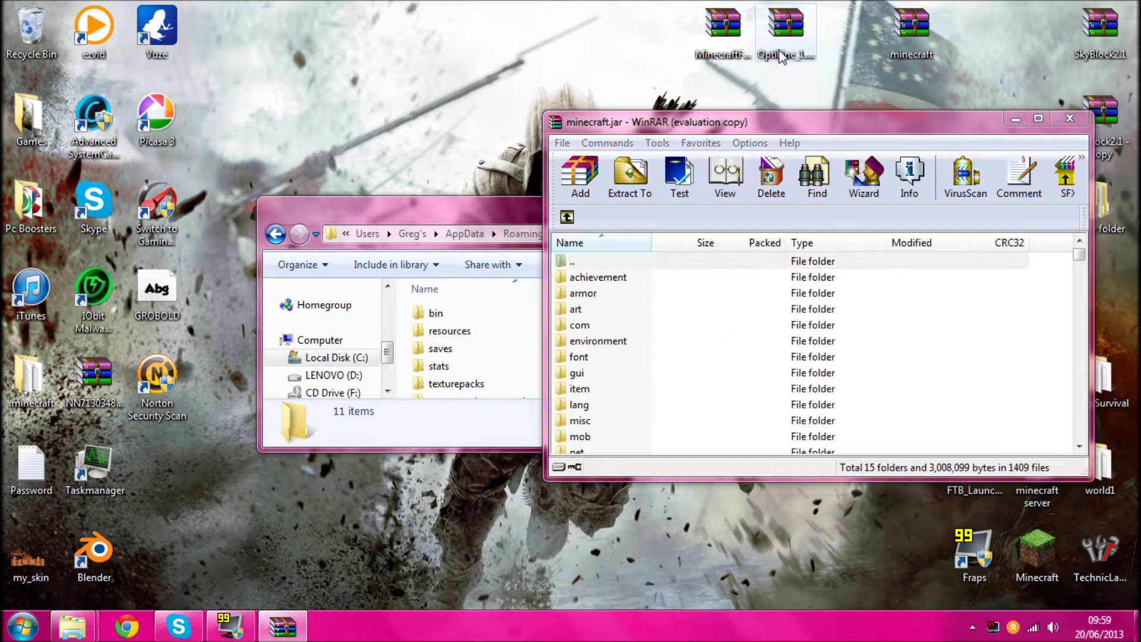
click(907, 306)
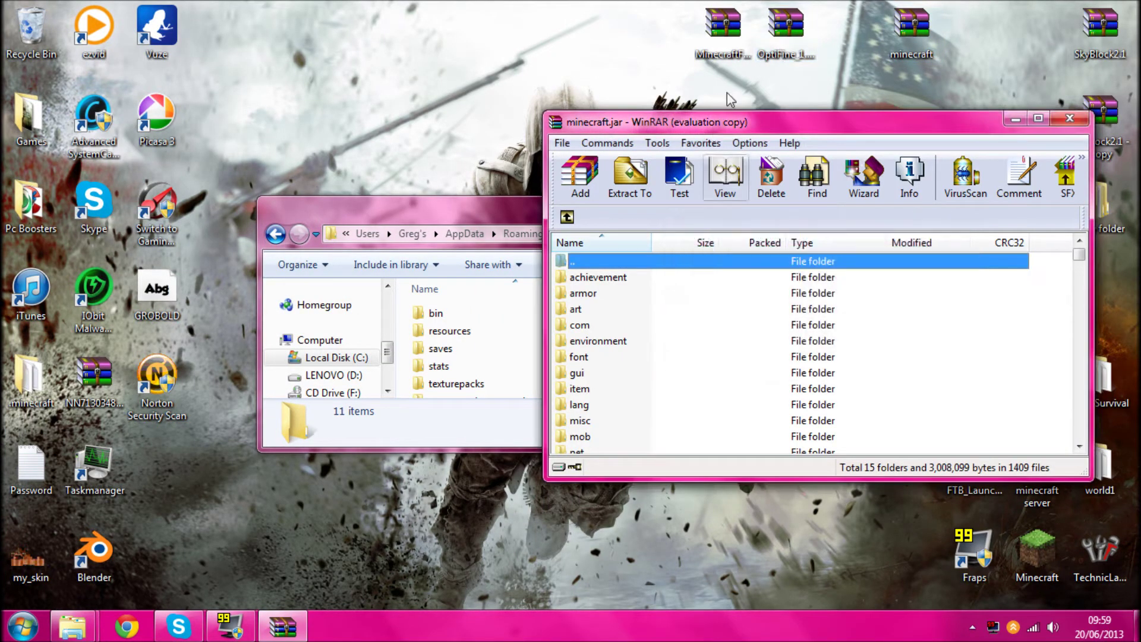
double_click(726, 42)
drag(750, 102, 426, 113)
click(599, 296)
click(350, 333)
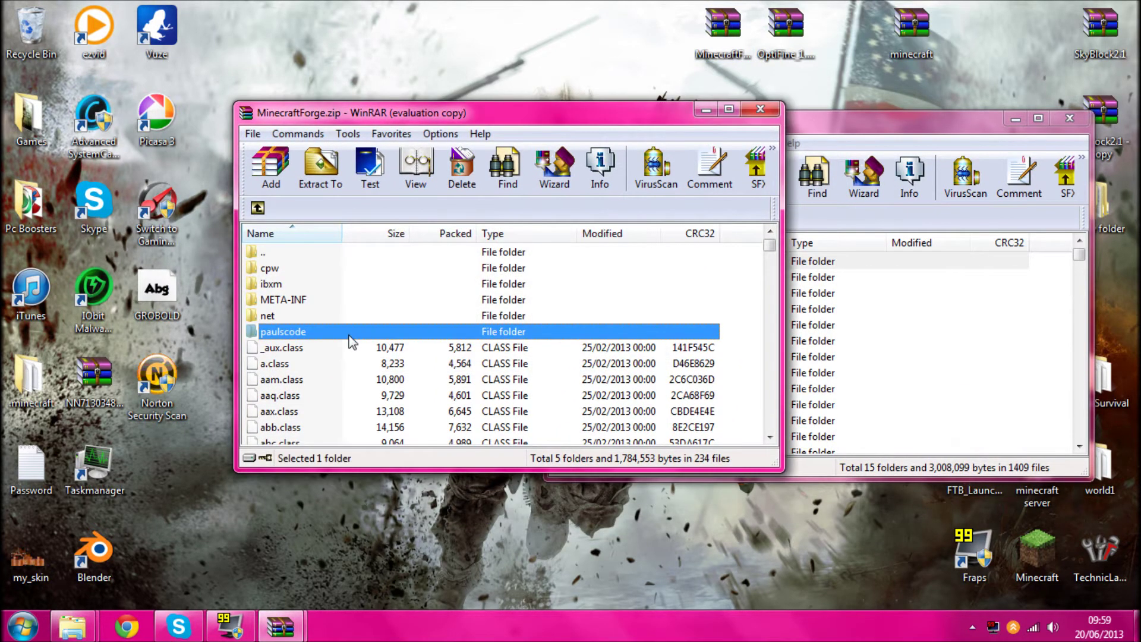
key(ctrl+a)
drag(933, 385, 936, 384)
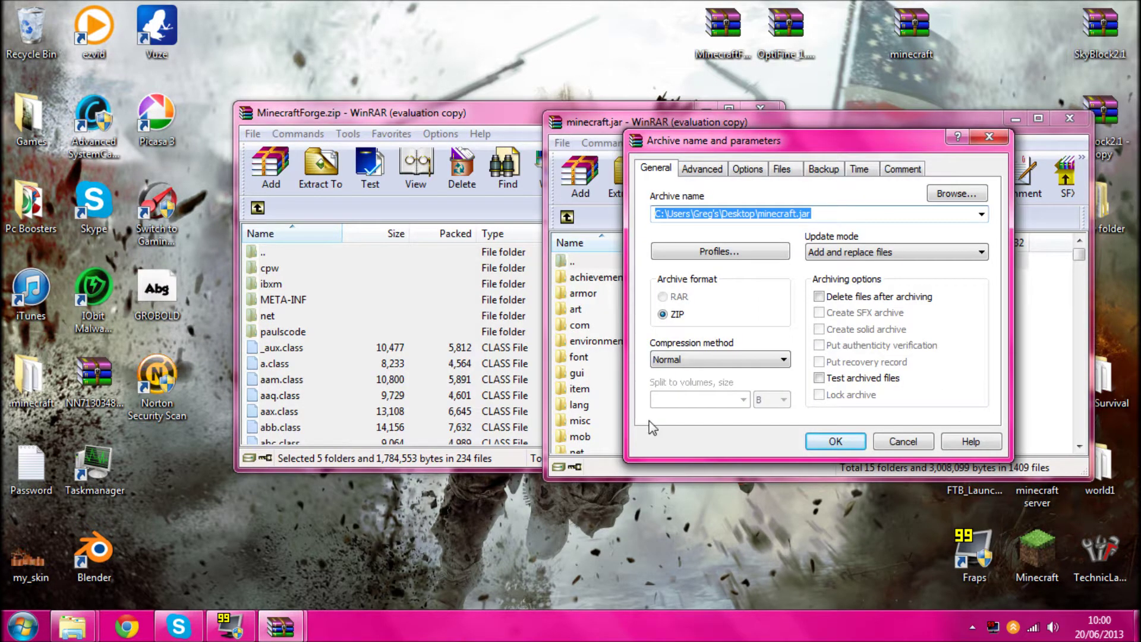
click(833, 442)
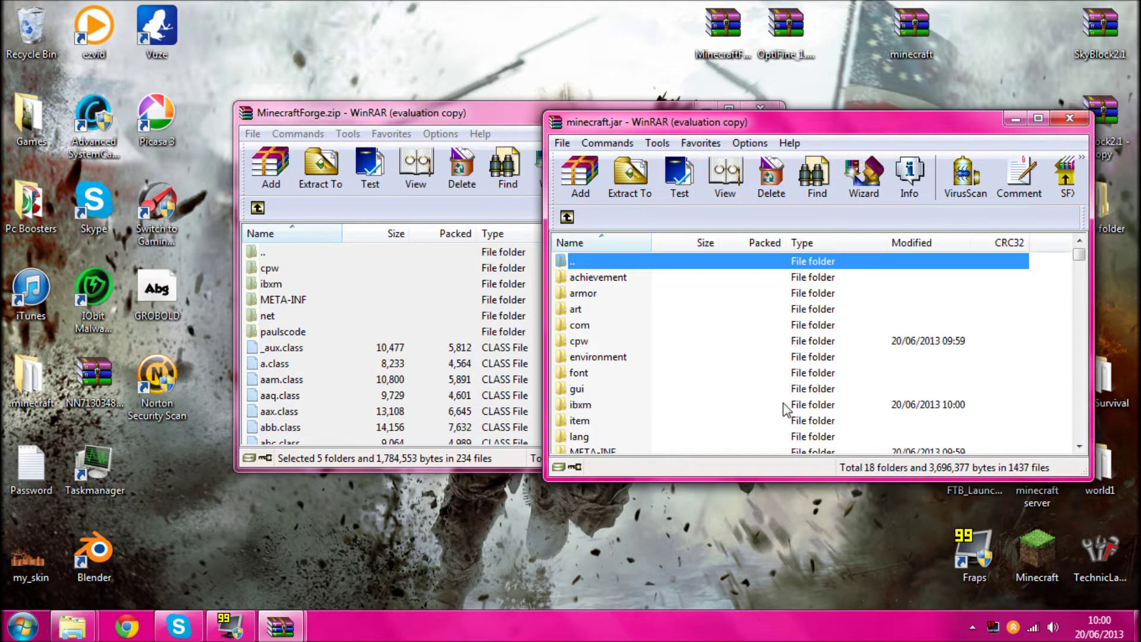
click(462, 379)
click(760, 109)
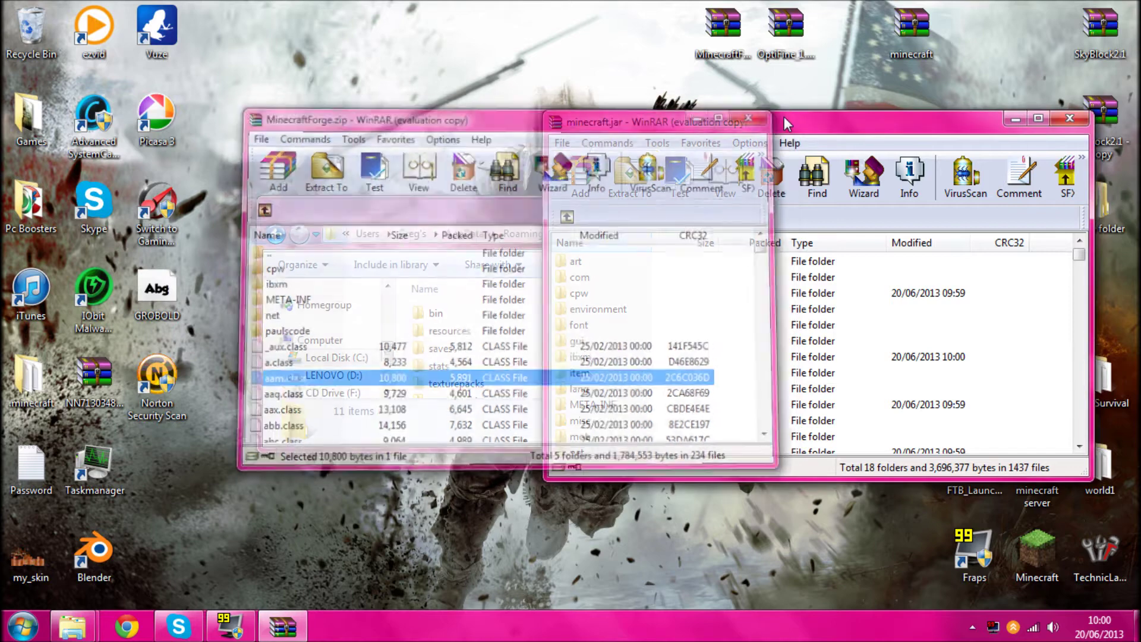
Step: Add all files from OptiFine_1.4.6_HD_U_D5.zip to minecraft.jar, dismiss the licence reminder and close the OptiFine archive
click(784, 29)
double_click(784, 28)
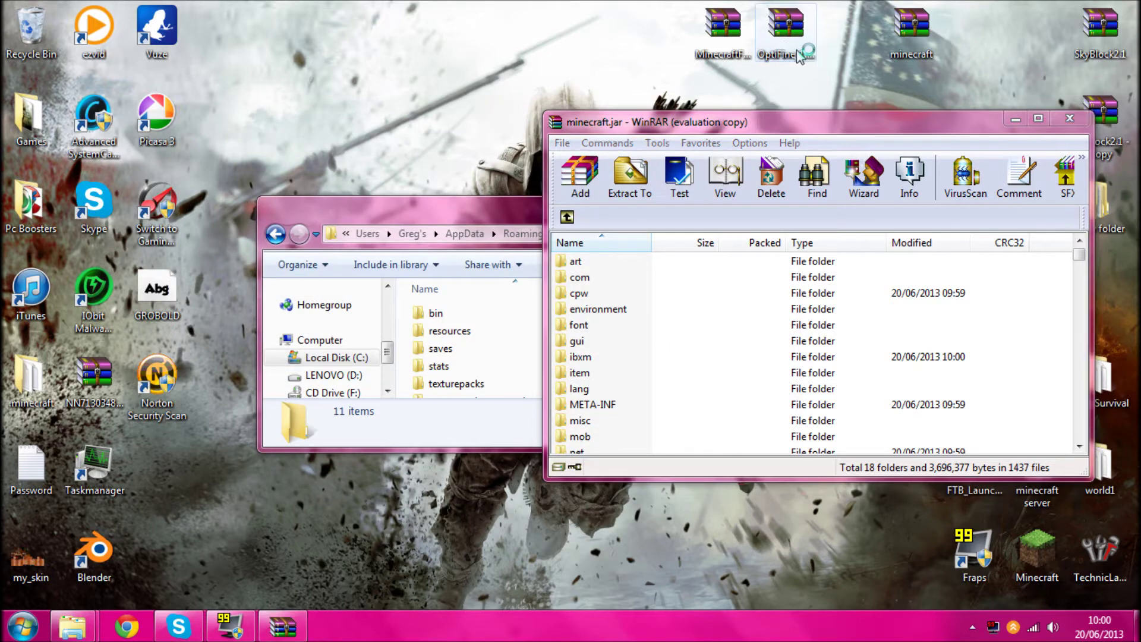
click(181, 291)
key(ctrl+a)
drag(181, 289, 870, 389)
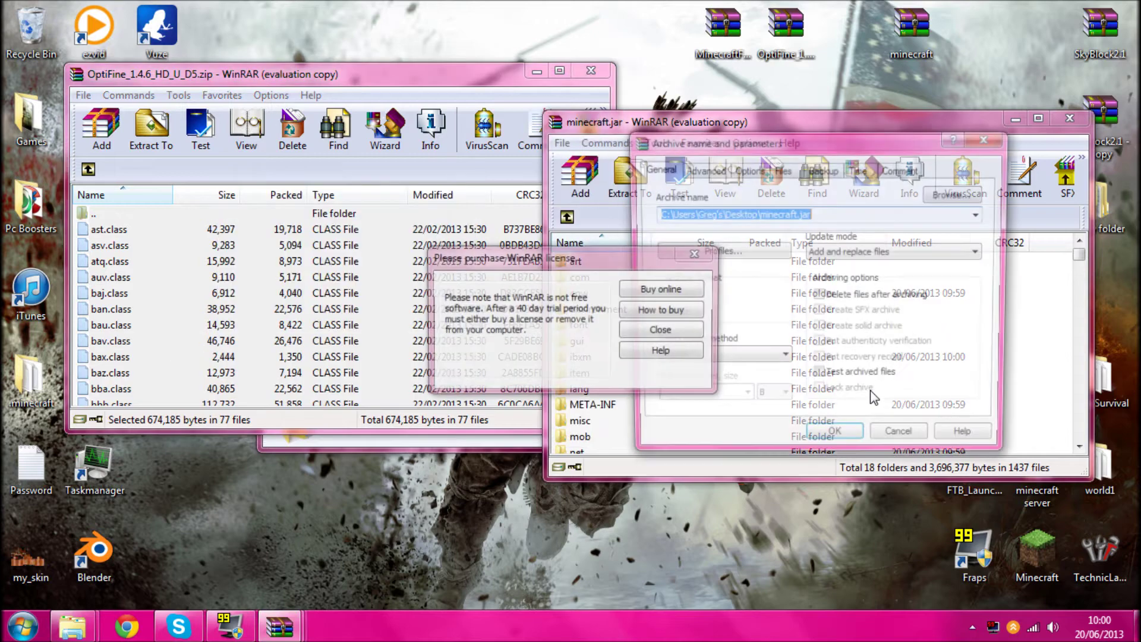
click(843, 440)
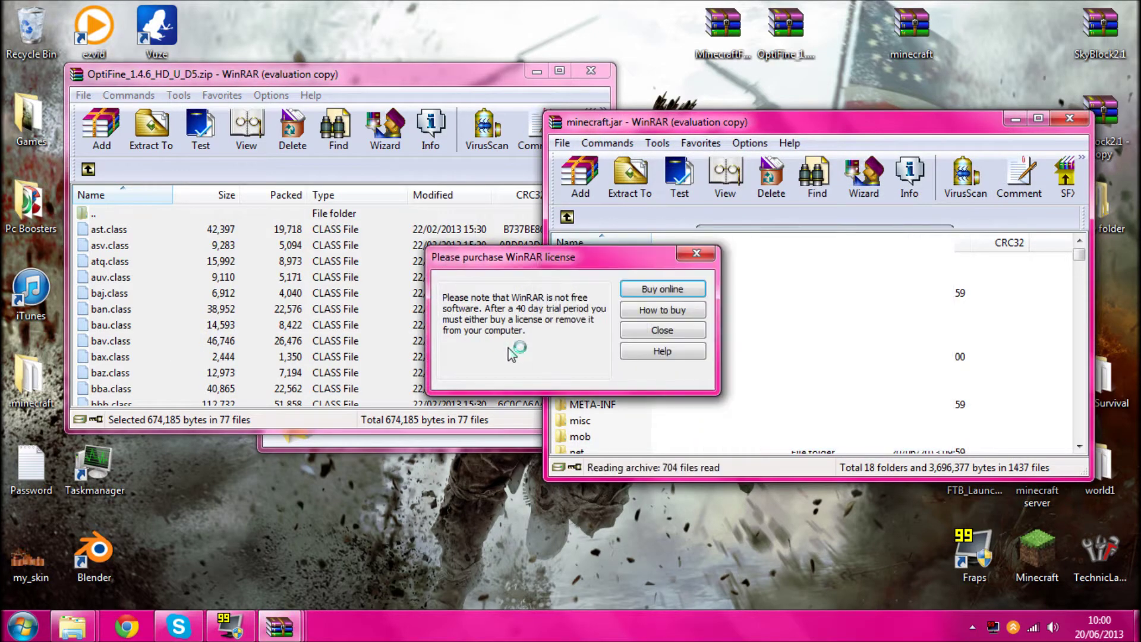
click(665, 331)
click(595, 79)
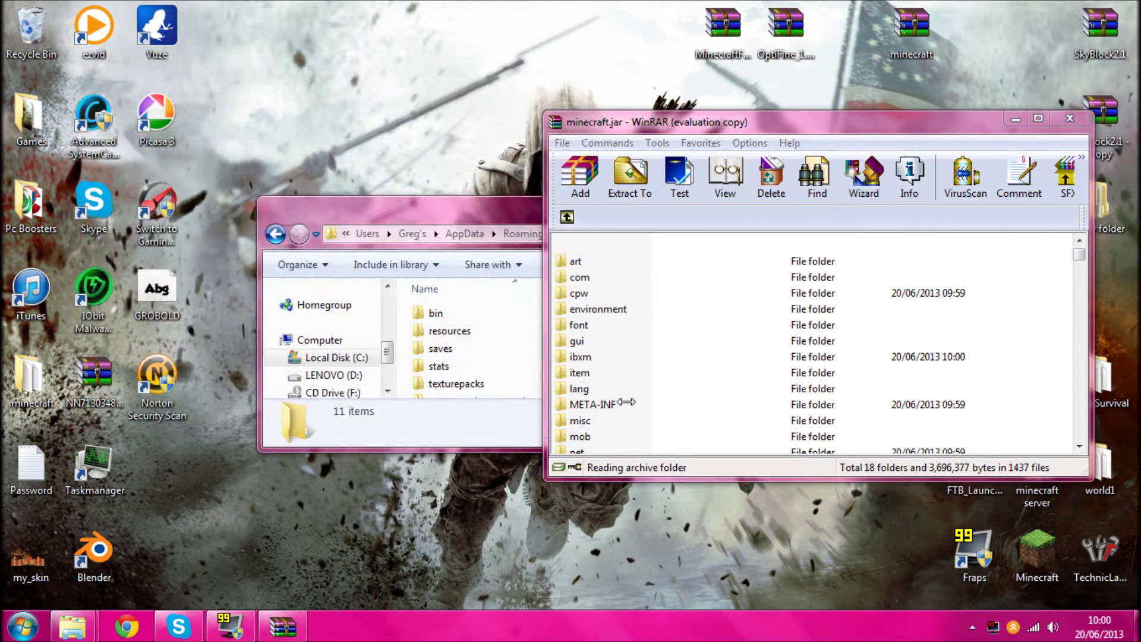
Step: Delete the META-INF folder from minecraft.jar and close the archive
click(621, 405)
scroll(603, 373, down, 2)
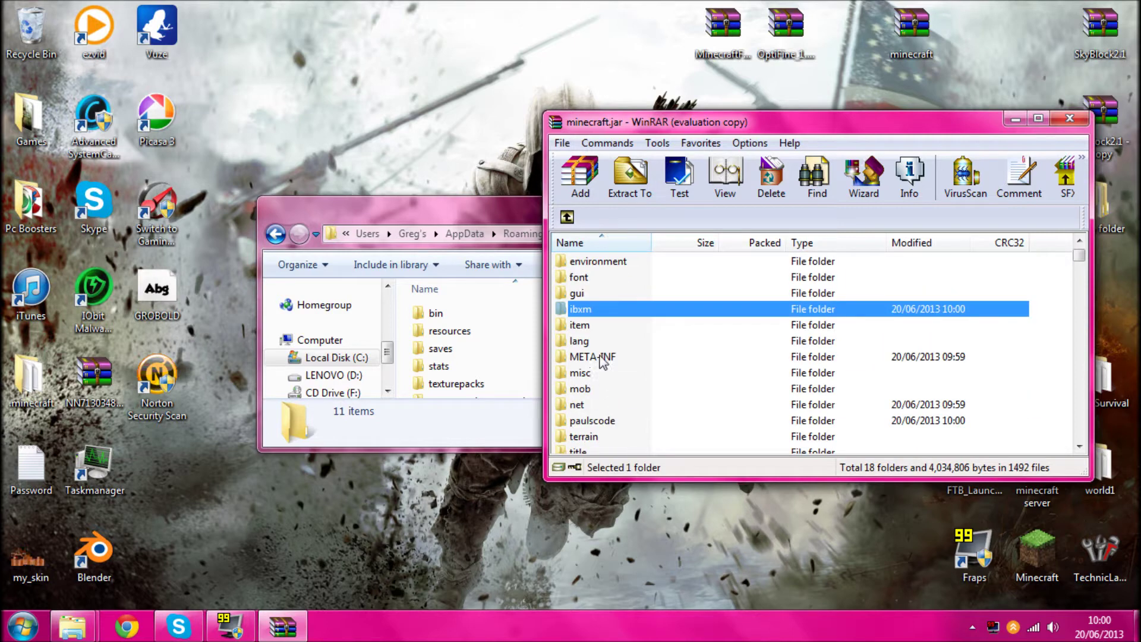
click(603, 358)
key(Delete)
key(Return)
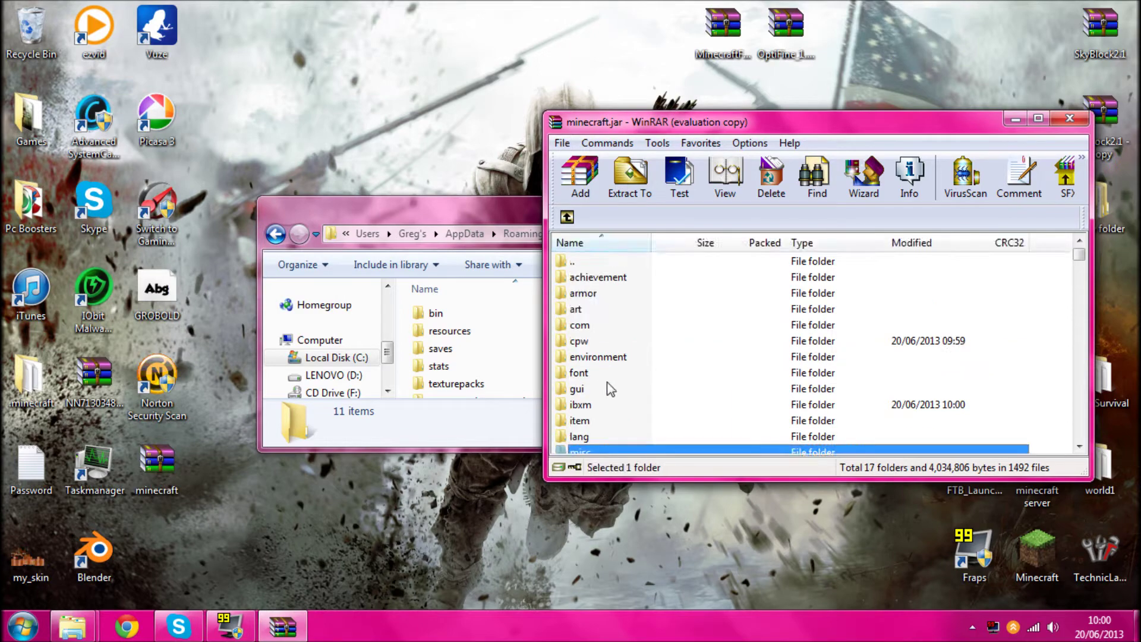
click(1070, 118)
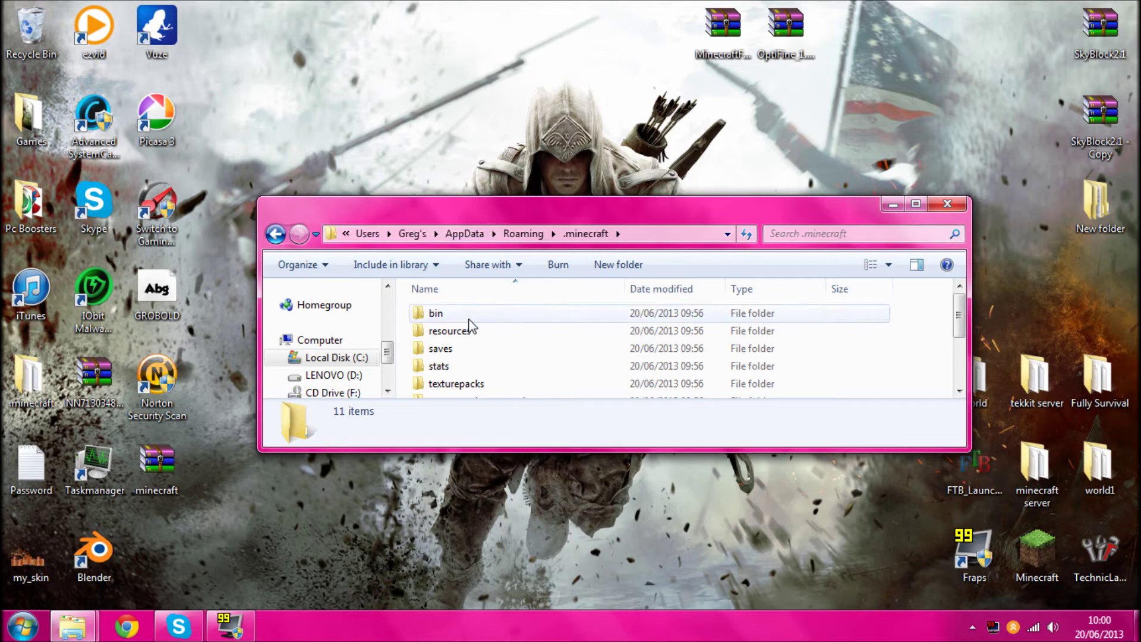
Step: Move the desktop minecraft.jar into .minecraft\bin, replacing the existing file, and close the folder window
double_click(435, 313)
drag(560, 210, 594, 140)
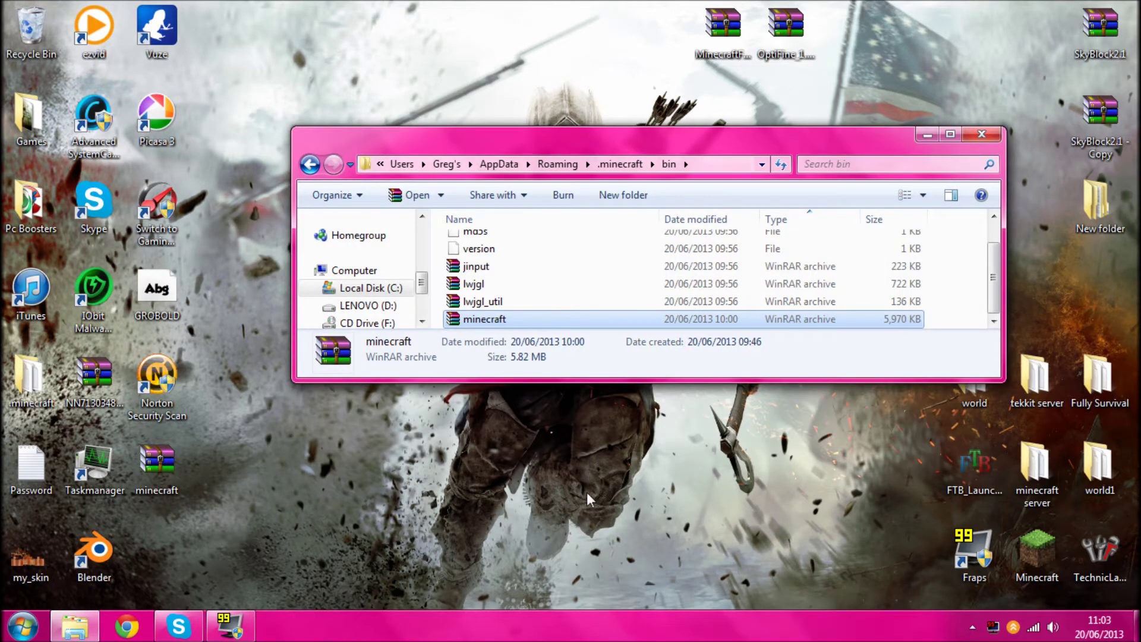
click(158, 467)
click(310, 164)
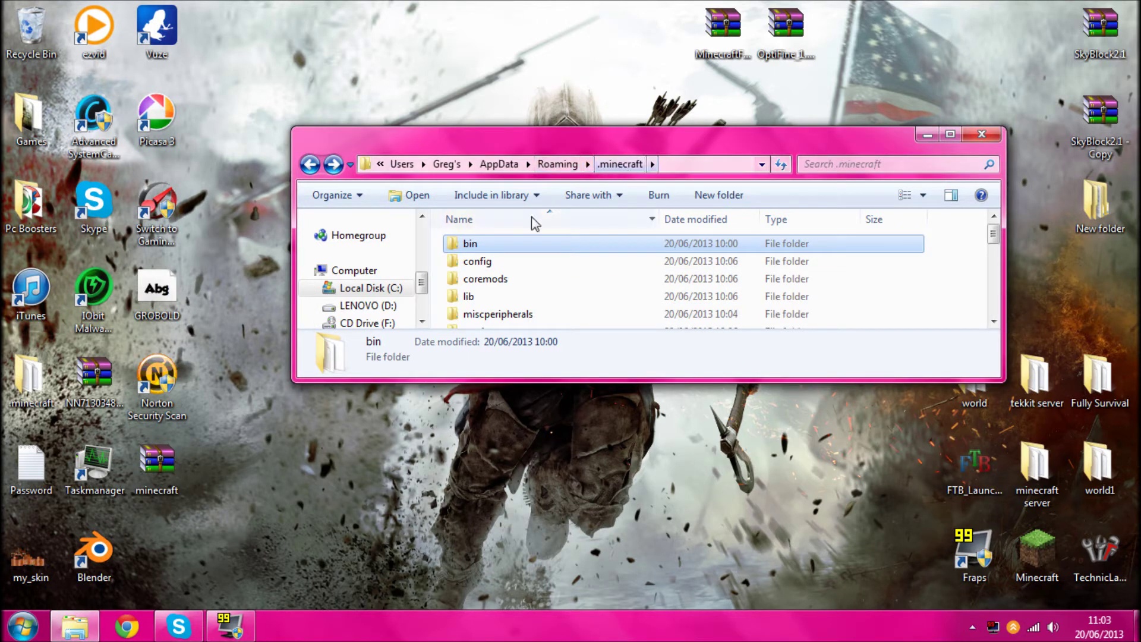
double_click(506, 245)
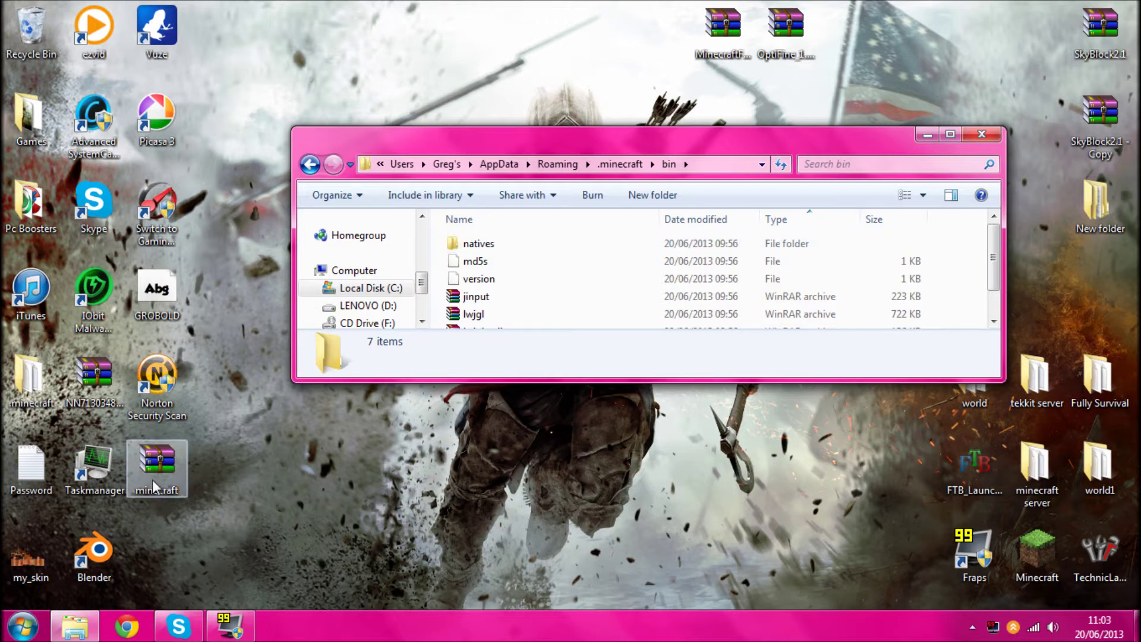
drag(152, 480, 950, 275)
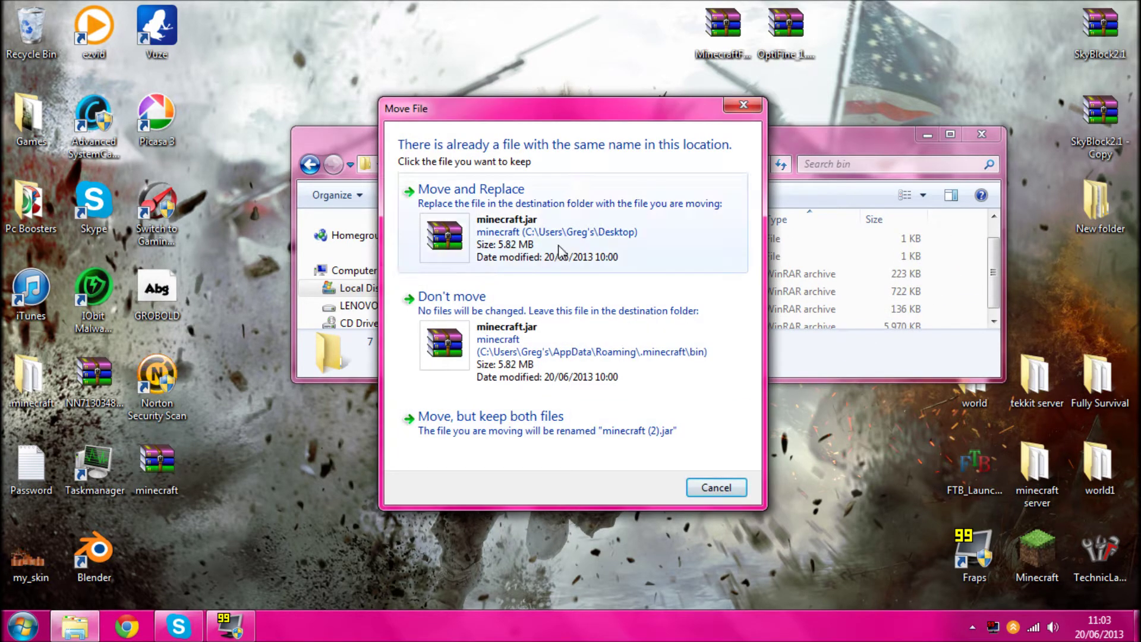
click(549, 237)
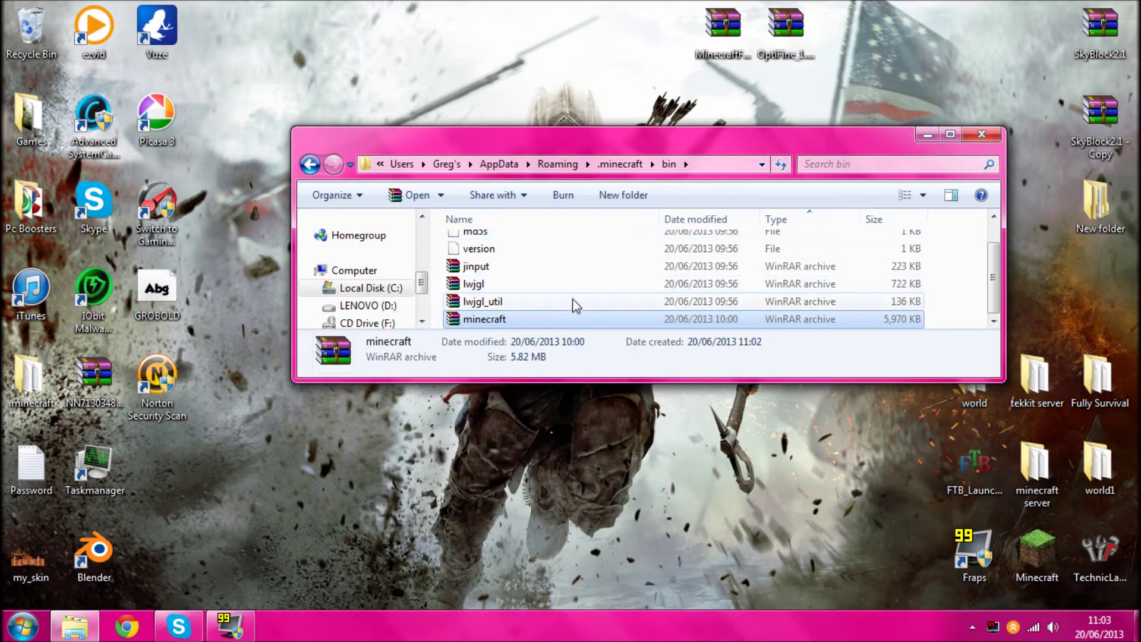
click(985, 137)
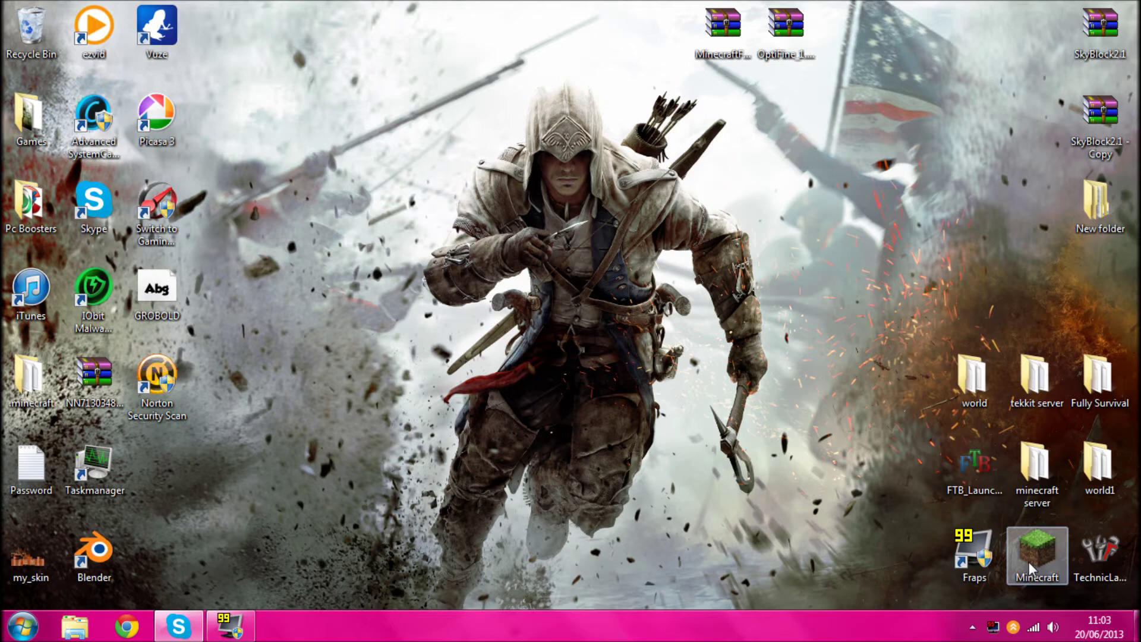
Step: Launch Minecraft from the desktop and log in with the remembered account
double_click(1031, 569)
click(629, 327)
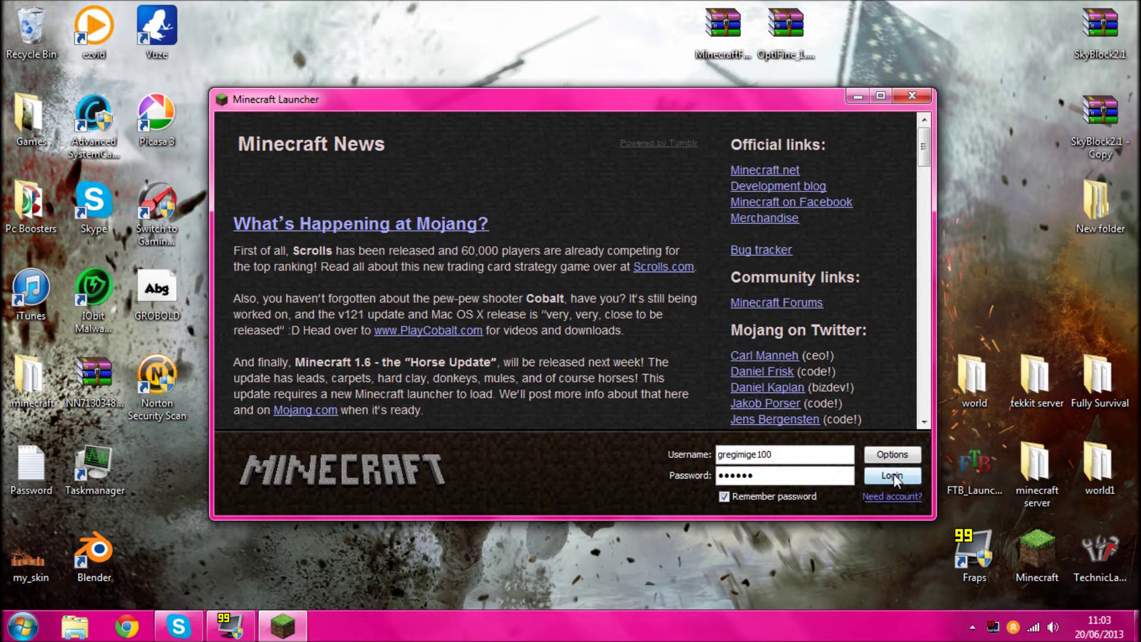
click(892, 473)
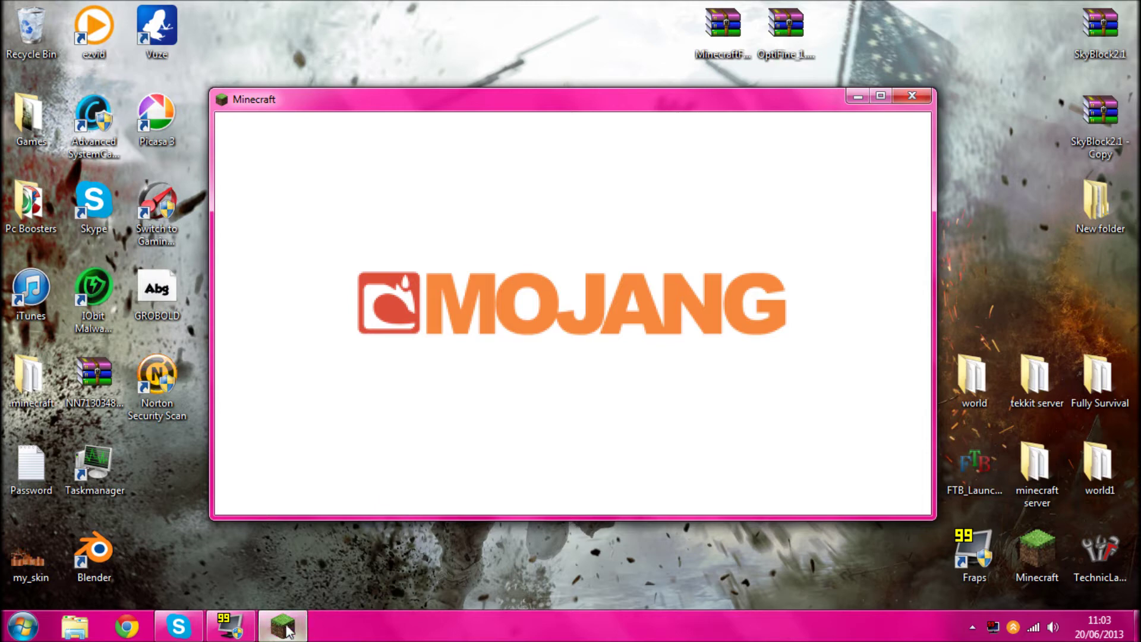
mouse_move(281, 637)
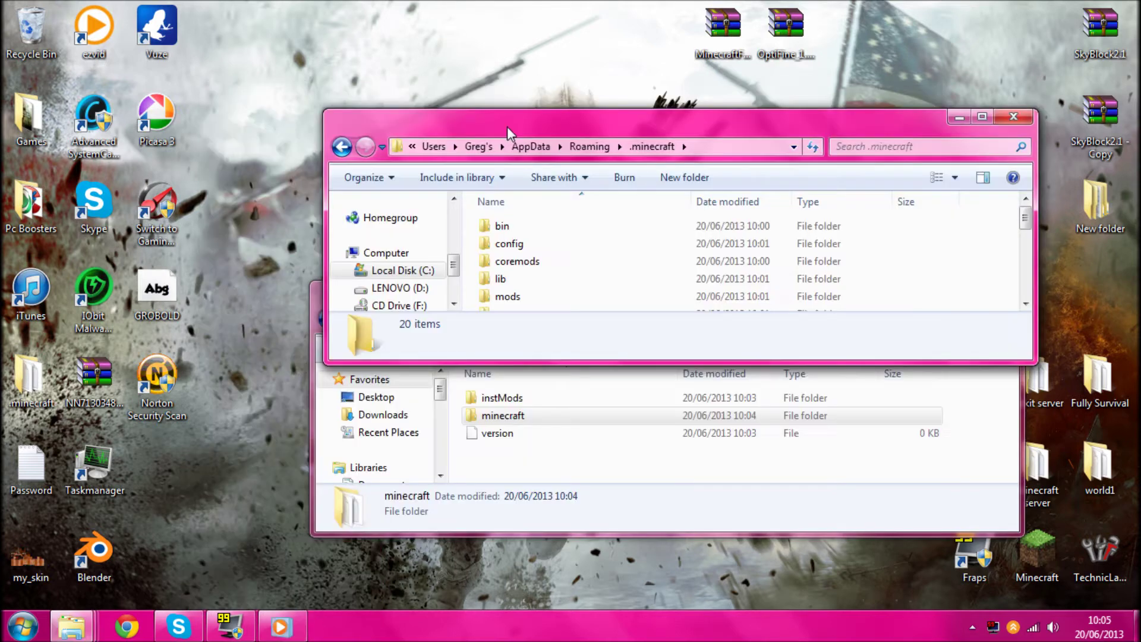
Step: Arrange the .minecraft and Direwolf20 folder windows side by side and open Direwolf20's minecraft folder
click(518, 447)
drag(540, 301, 549, 402)
drag(486, 121, 1, 172)
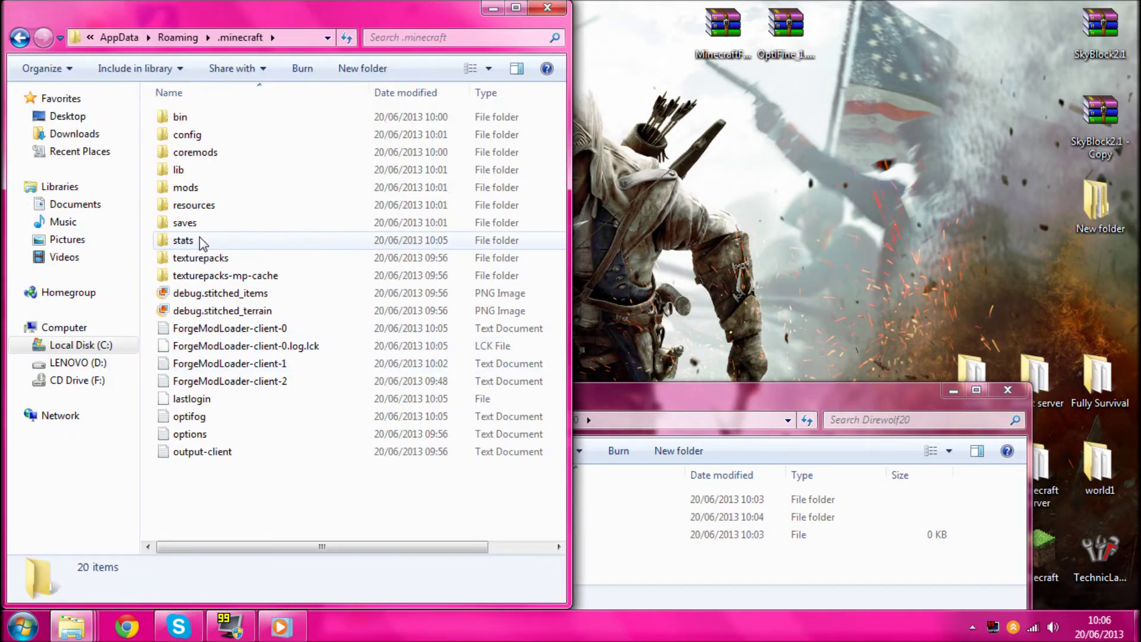
drag(679, 391, 1139, 303)
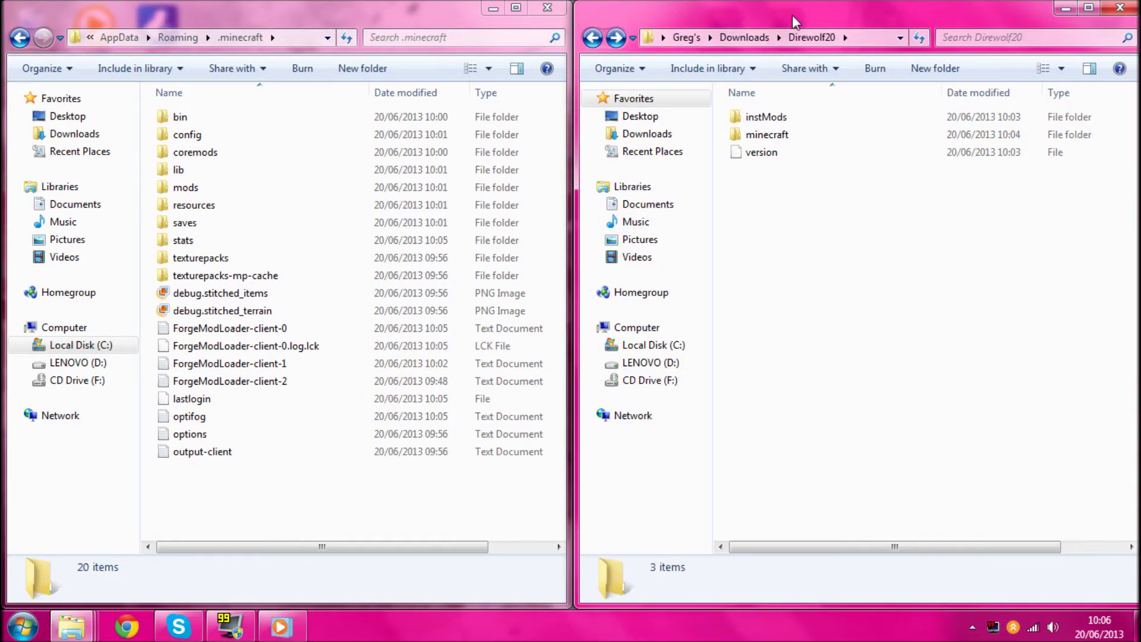
double_click(778, 136)
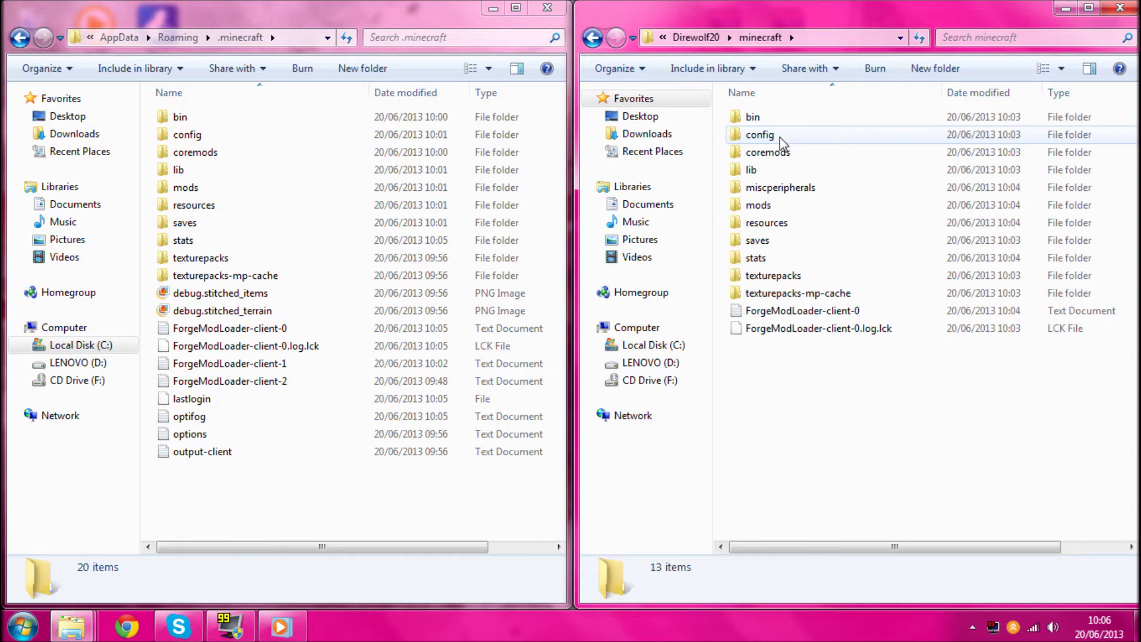
Step: Move everything except bin from Direwolf20's minecraft folder into .minecraft, merging all folders and replacing files with matching names
drag(806, 470, 757, 142)
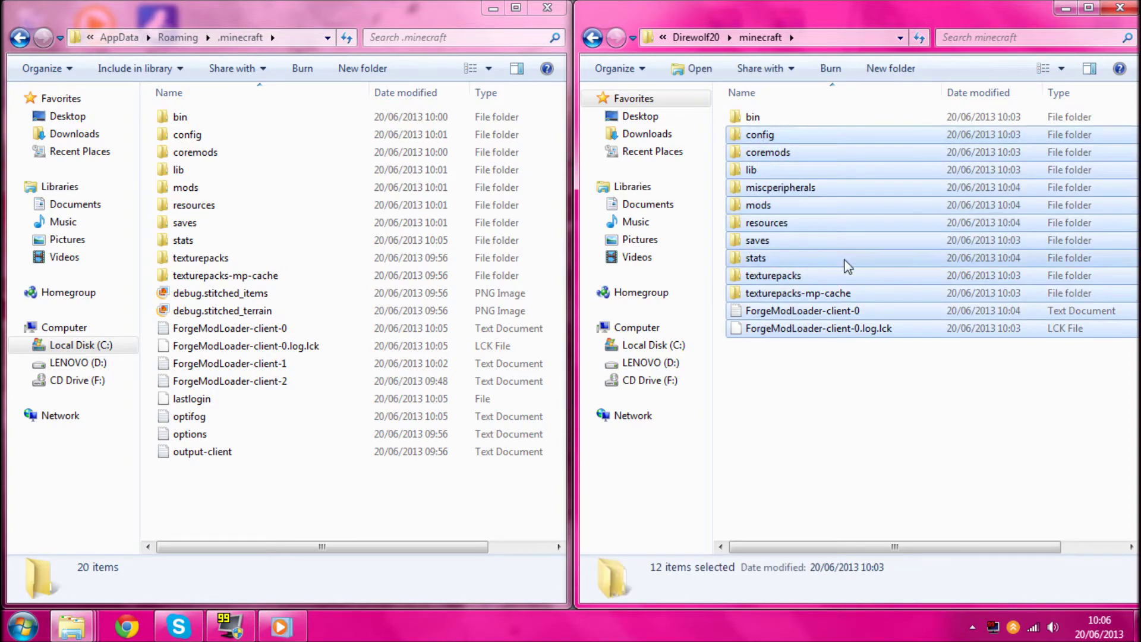
drag(847, 205, 288, 497)
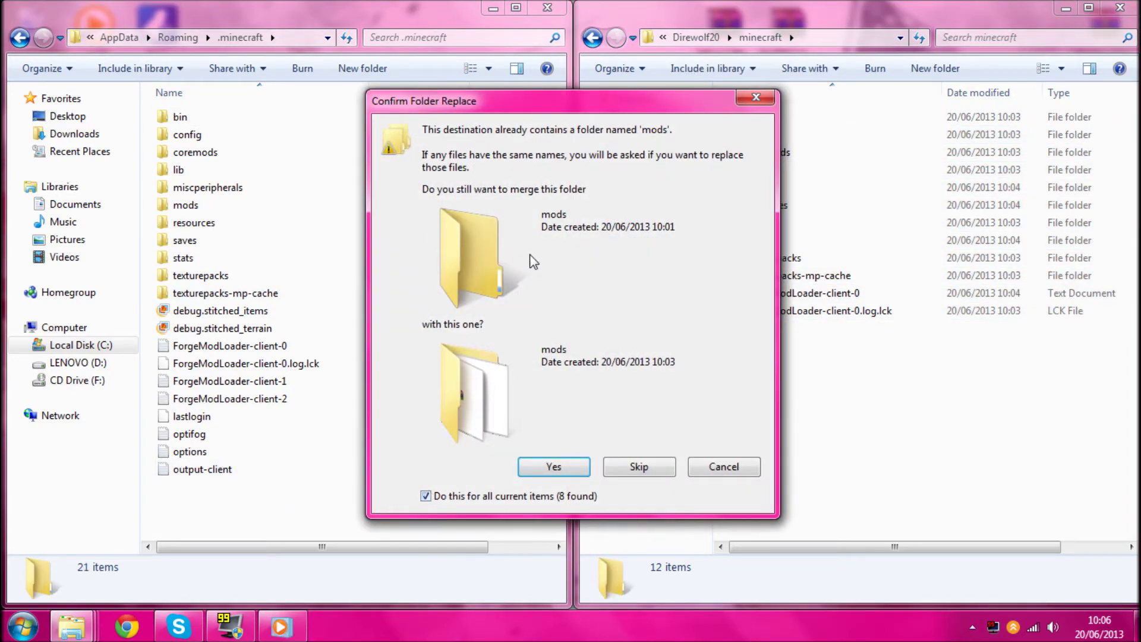
click(538, 473)
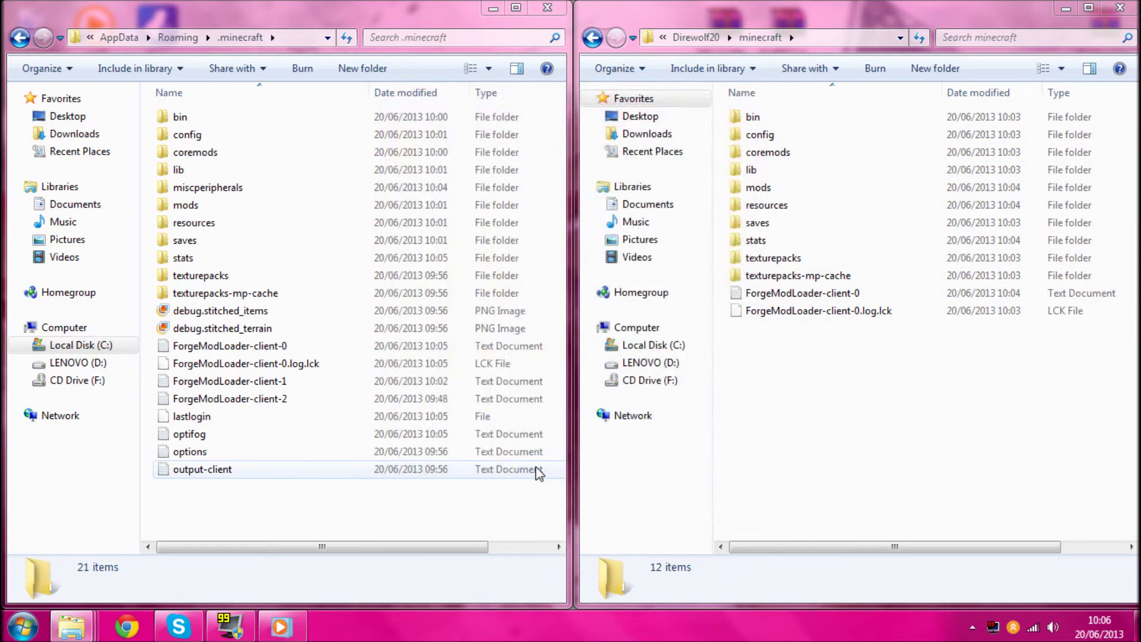
click(463, 498)
click(455, 261)
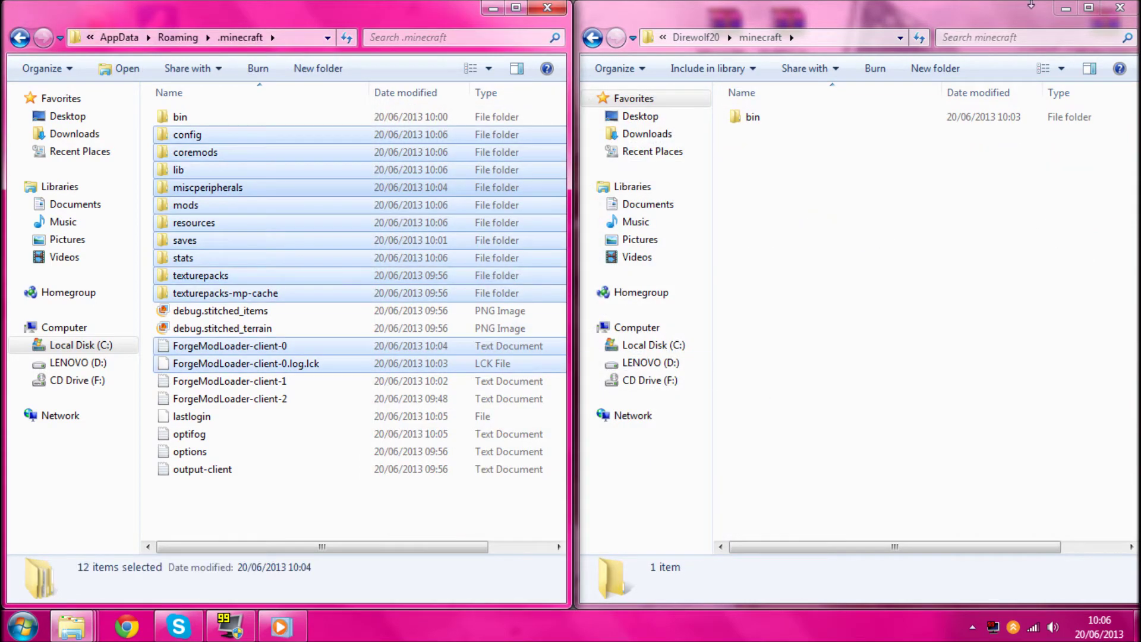
Step: Launch Minecraft from the desktop, log in with the remembered account, and minimise both folder windows
click(1065, 7)
click(1023, 551)
double_click(1024, 551)
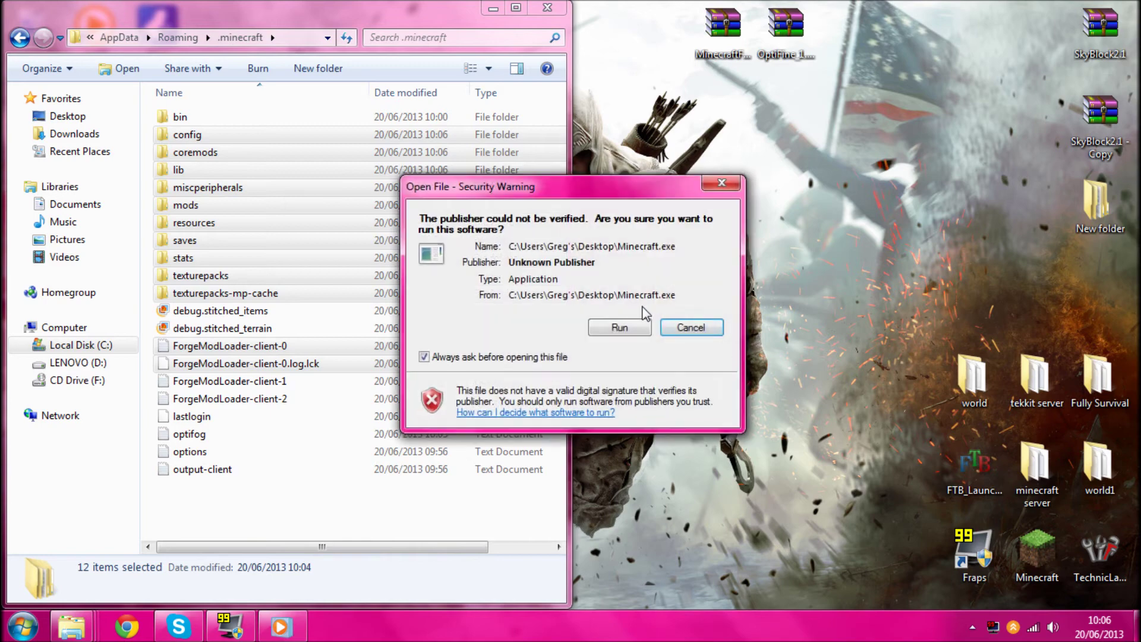
click(620, 328)
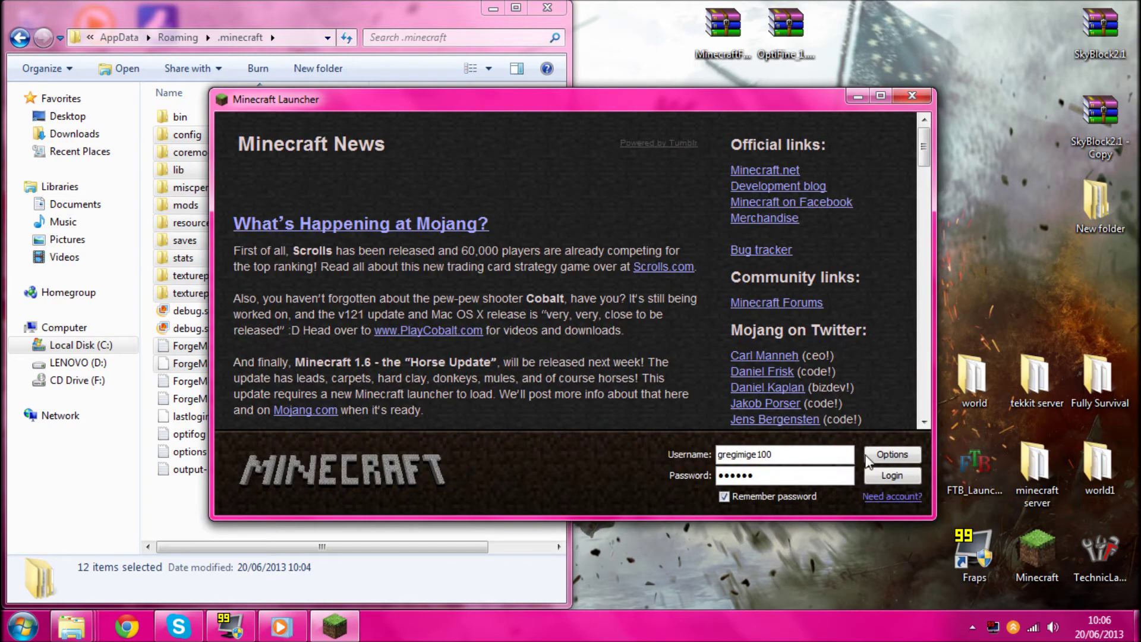
click(880, 474)
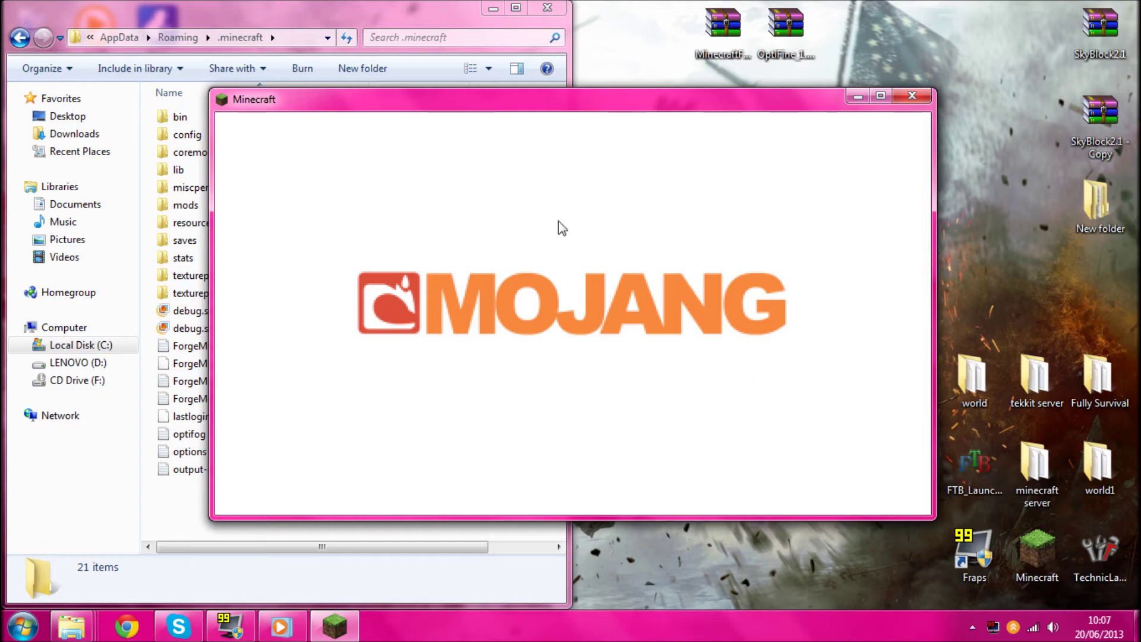
click(493, 8)
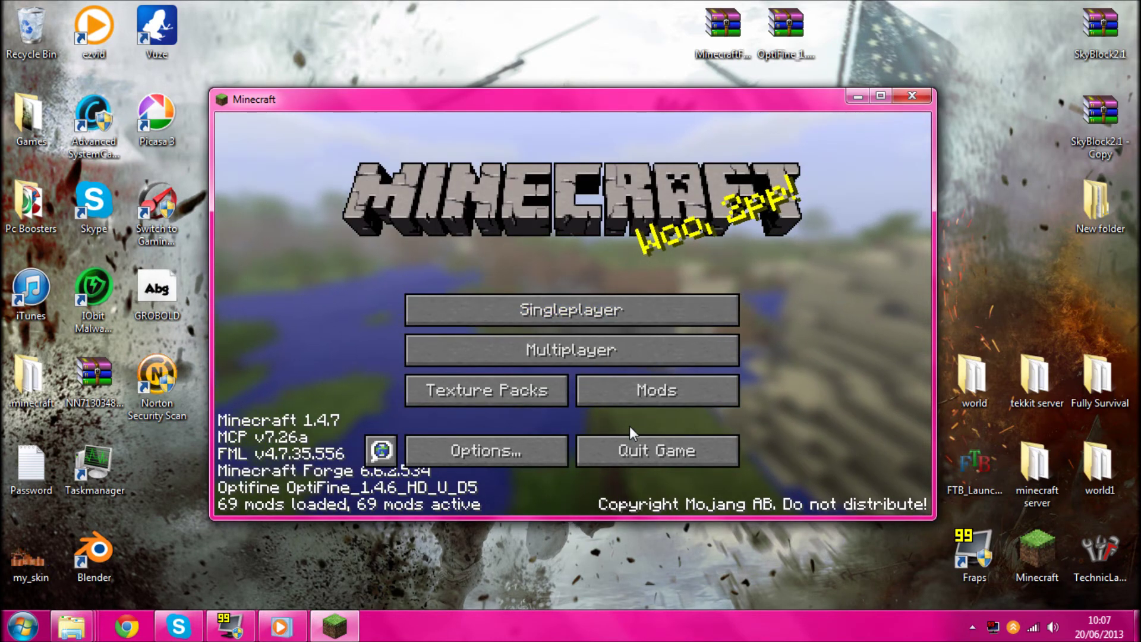
Step: Examine the game's installed mod list, viewing the details of OptiFine, Minecraft Forge and the modpack's mods
click(613, 387)
click(298, 184)
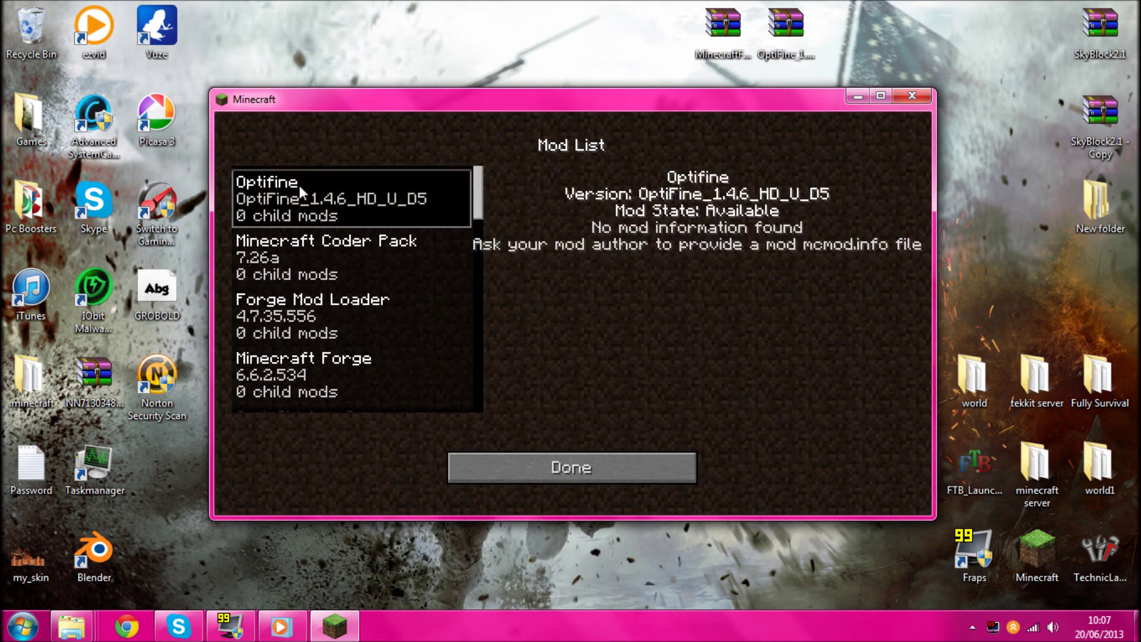
click(310, 351)
scroll(304, 367, down, 3)
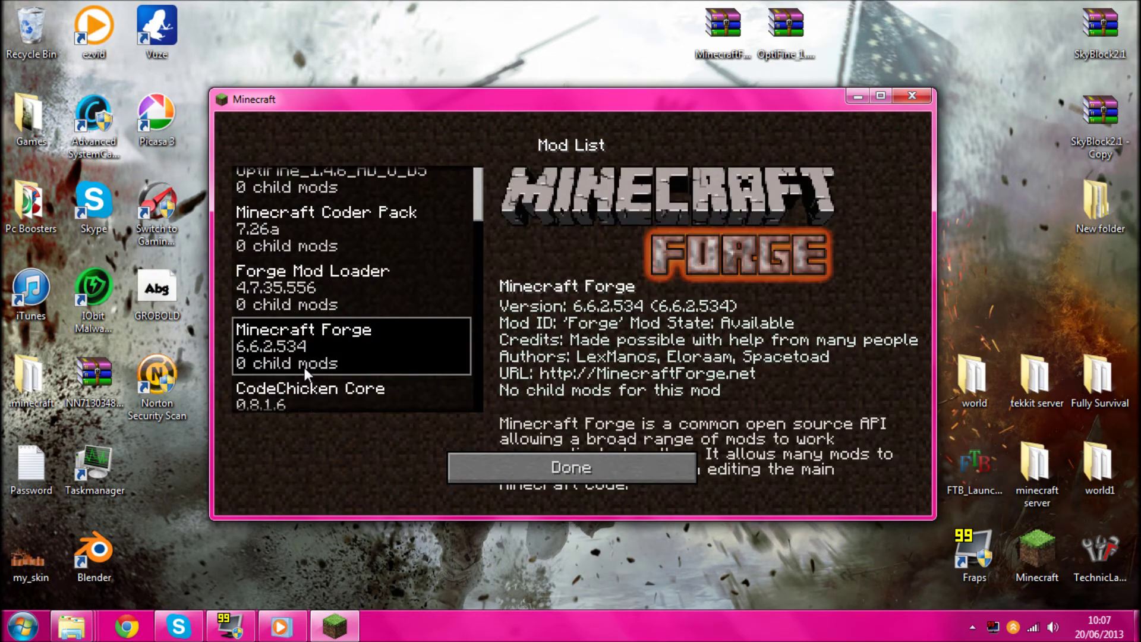
click(304, 359)
scroll(304, 354, down, 2)
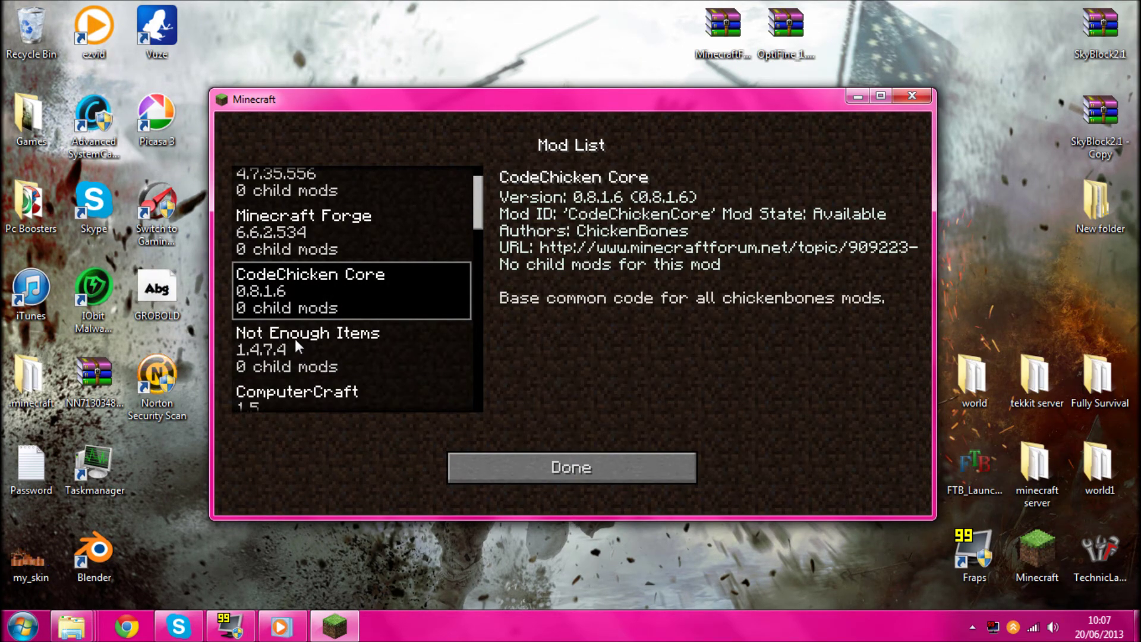
click(297, 343)
scroll(297, 344, down, 2)
click(297, 343)
scroll(297, 344, down, 2)
click(297, 344)
scroll(297, 344, down, 2)
click(297, 343)
scroll(297, 344, down, 2)
click(297, 344)
scroll(297, 344, down, 1)
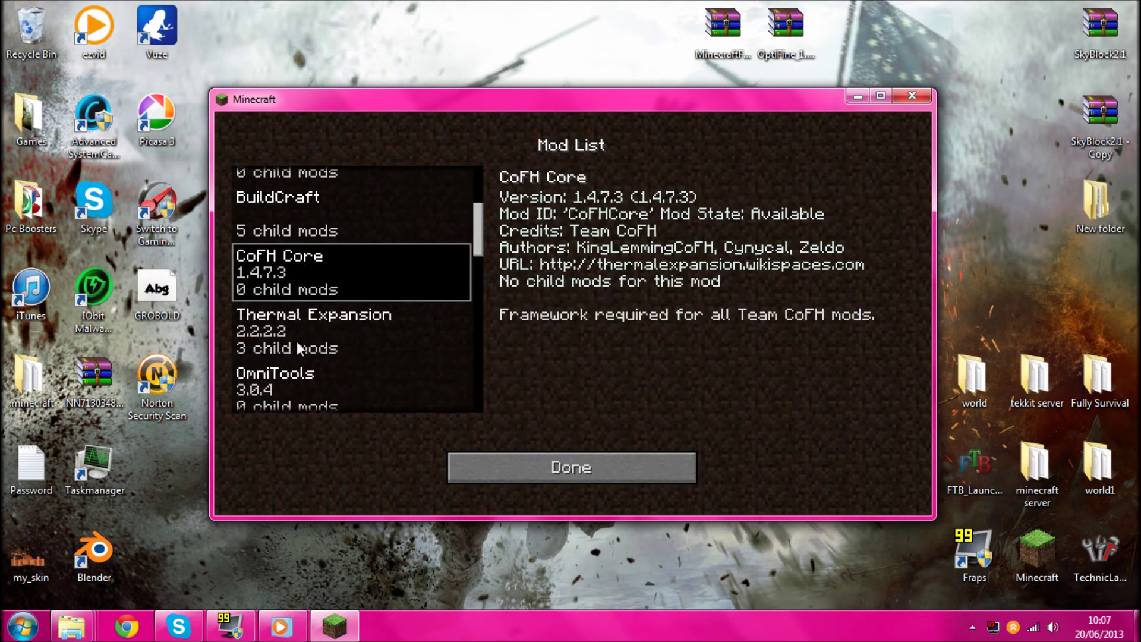
click(298, 344)
scroll(298, 344, down, 1)
click(299, 344)
scroll(298, 344, down, 2)
click(298, 344)
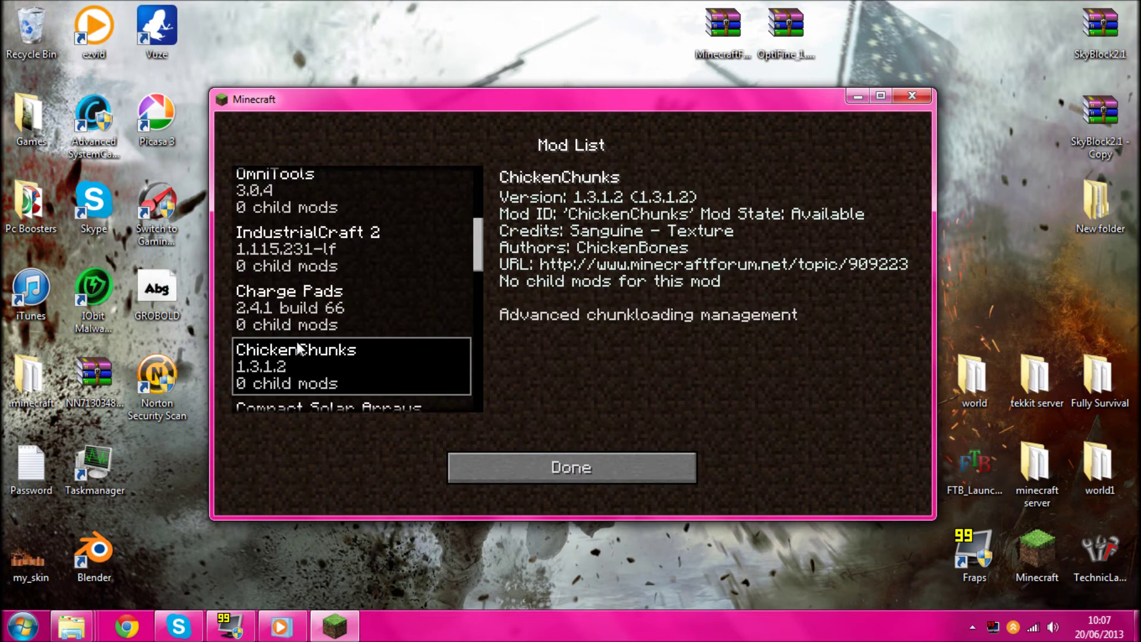
scroll(297, 341, down, 1)
click(297, 341)
scroll(297, 341, down, 1)
click(530, 472)
Step: Load the existing singleplayer world "New World", accepting the world ID mismatches
click(499, 310)
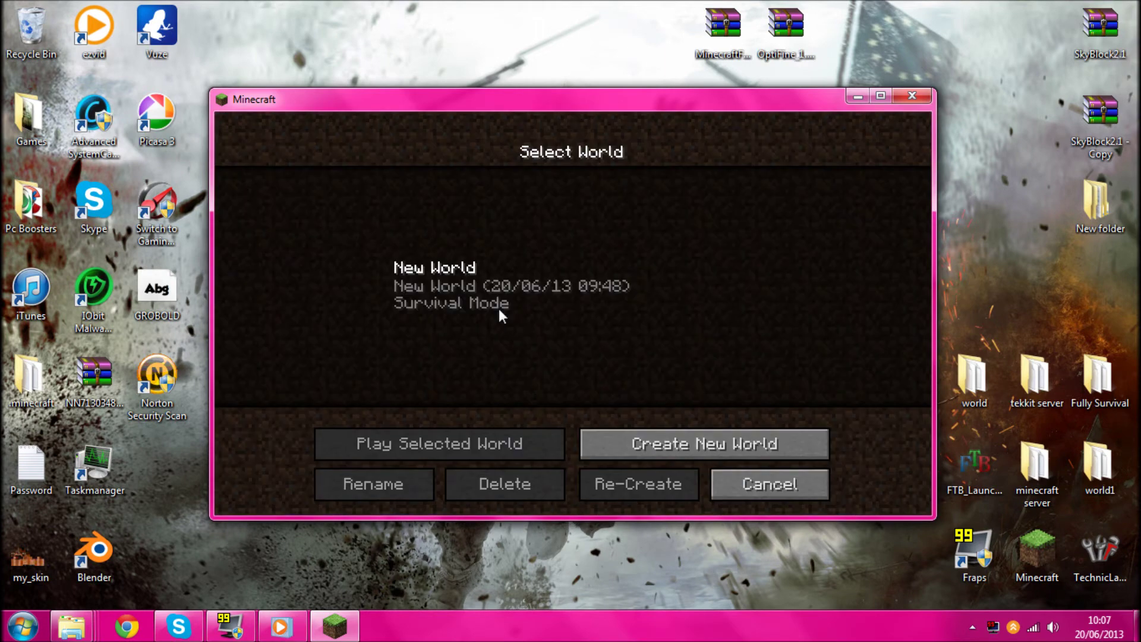
click(447, 285)
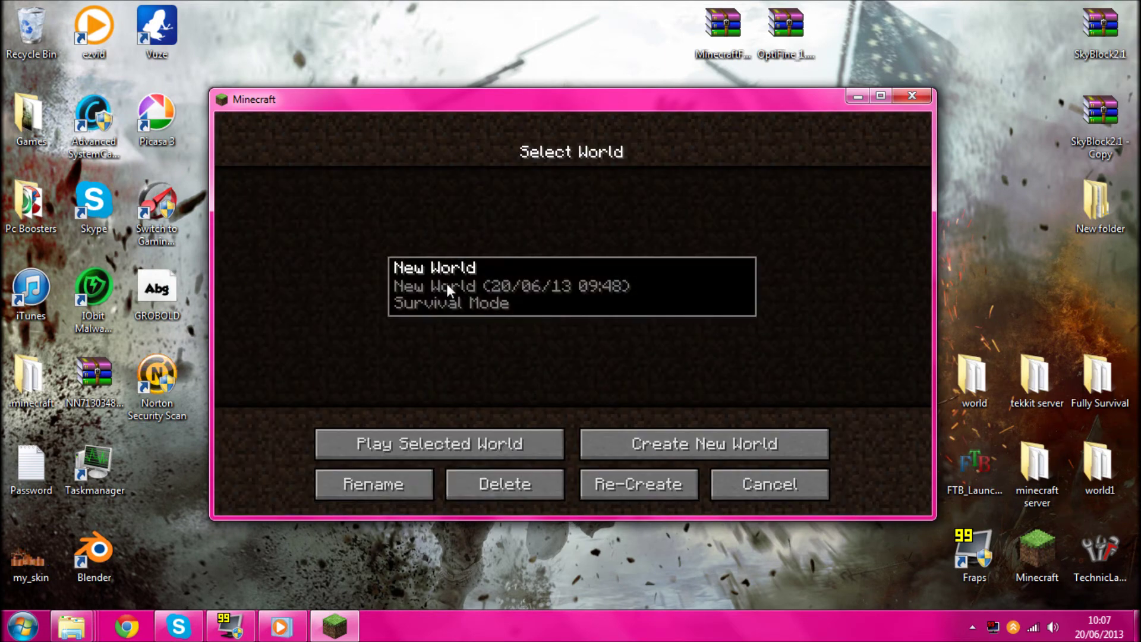
click(431, 439)
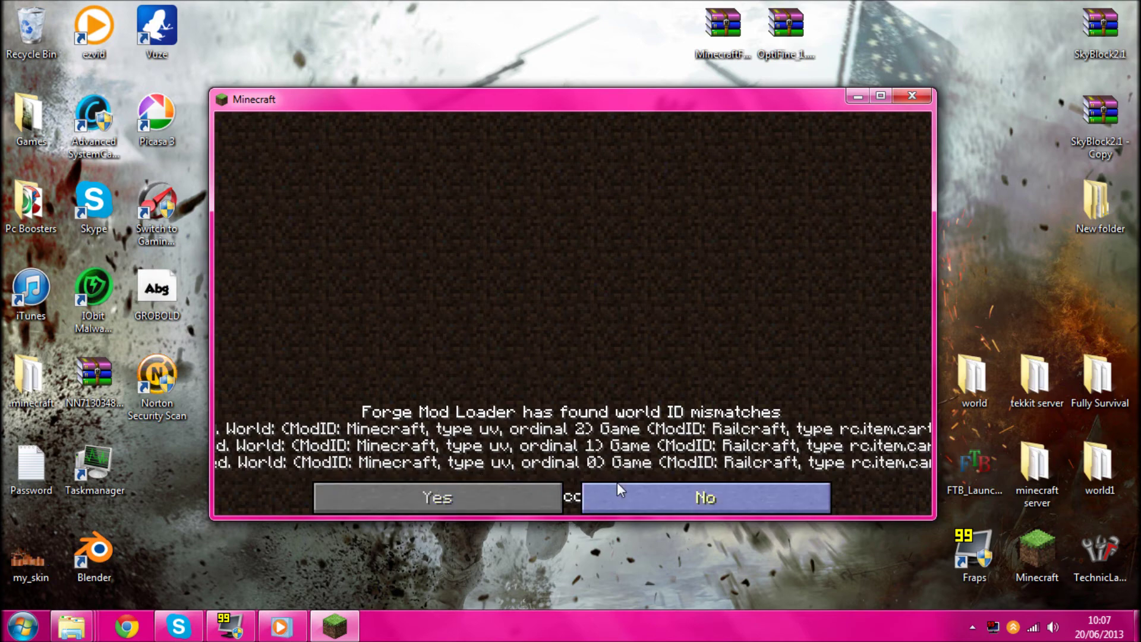
click(512, 493)
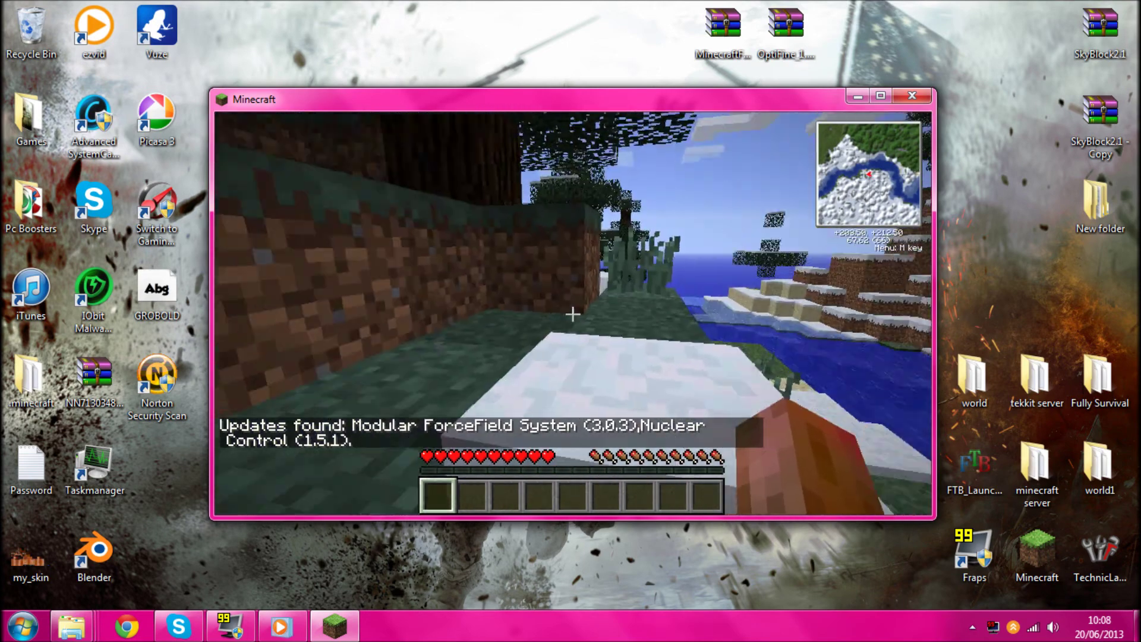
Step: Show the debug overlay and turn the game's sound off in the options
key(F3)
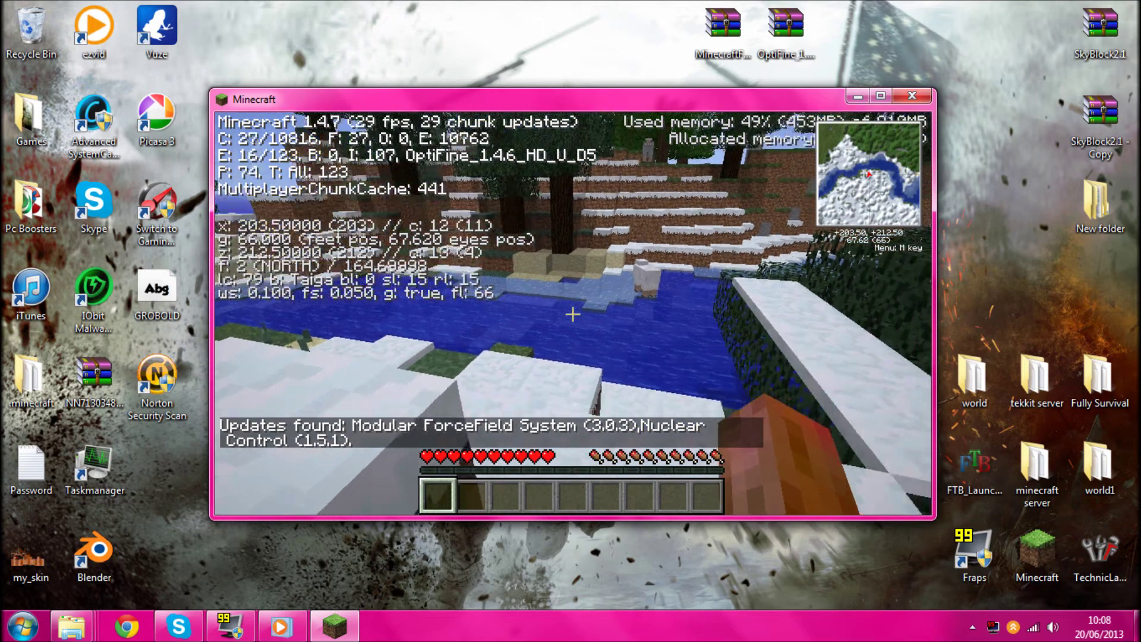
key(Escape)
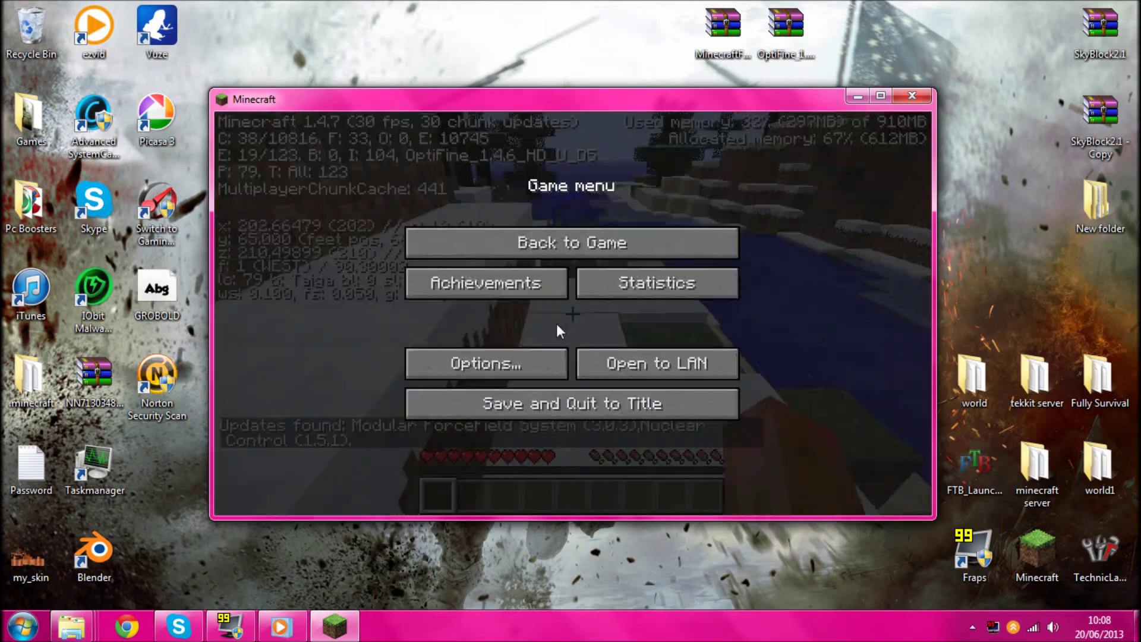
click(523, 357)
drag(618, 175, 315, 178)
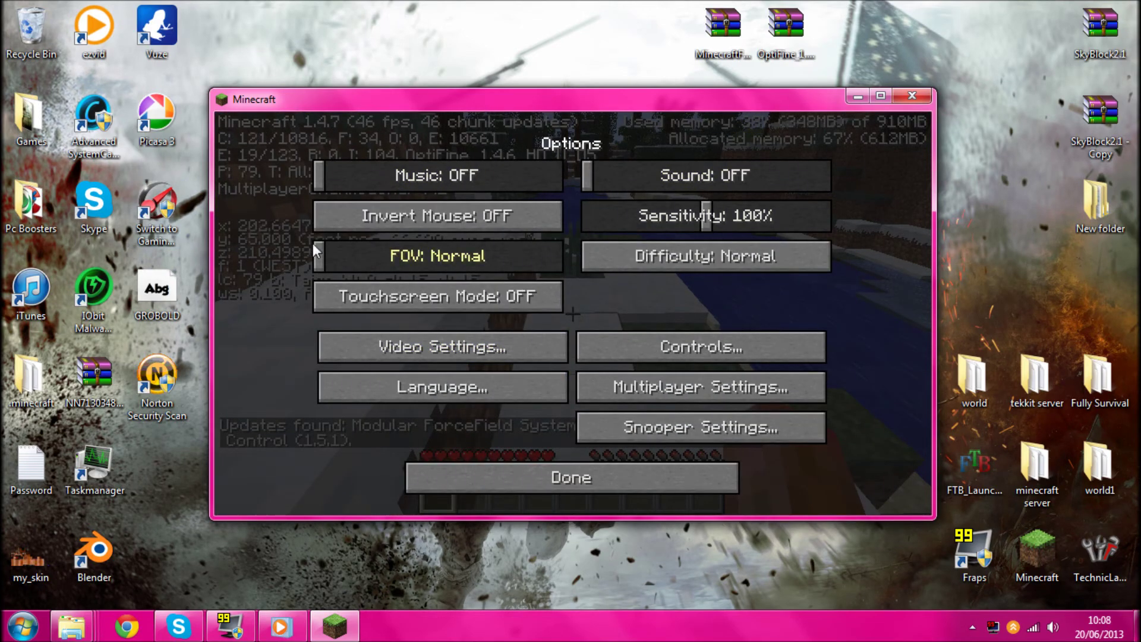
key(Escape)
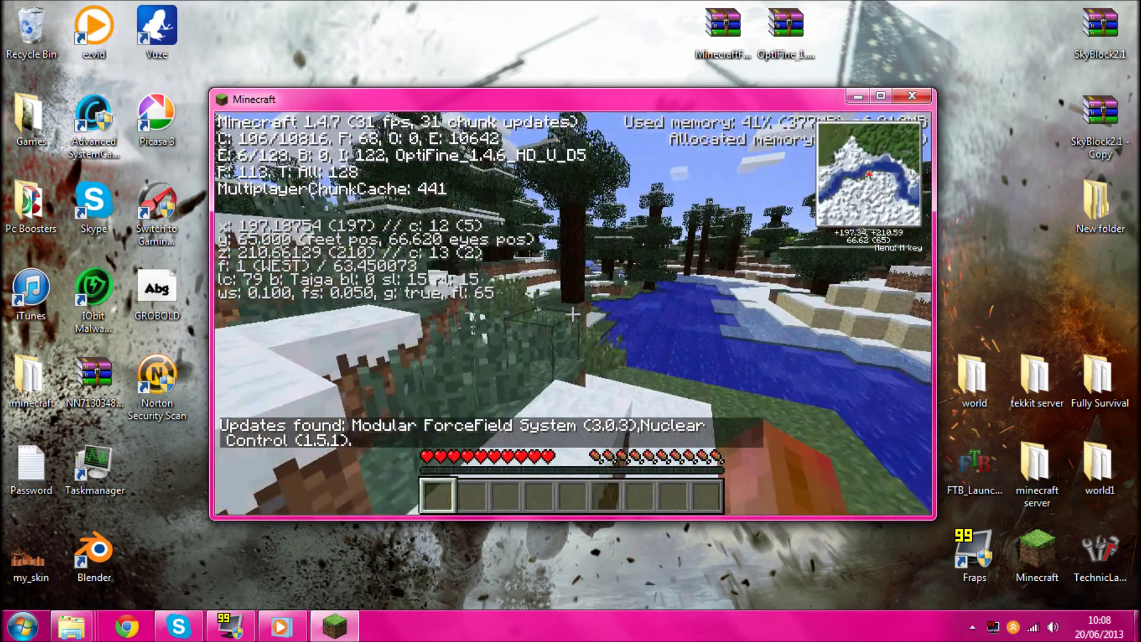
Step: Walk through the world to check the frame rate and hide the debug overlay
key(w)
key(space)
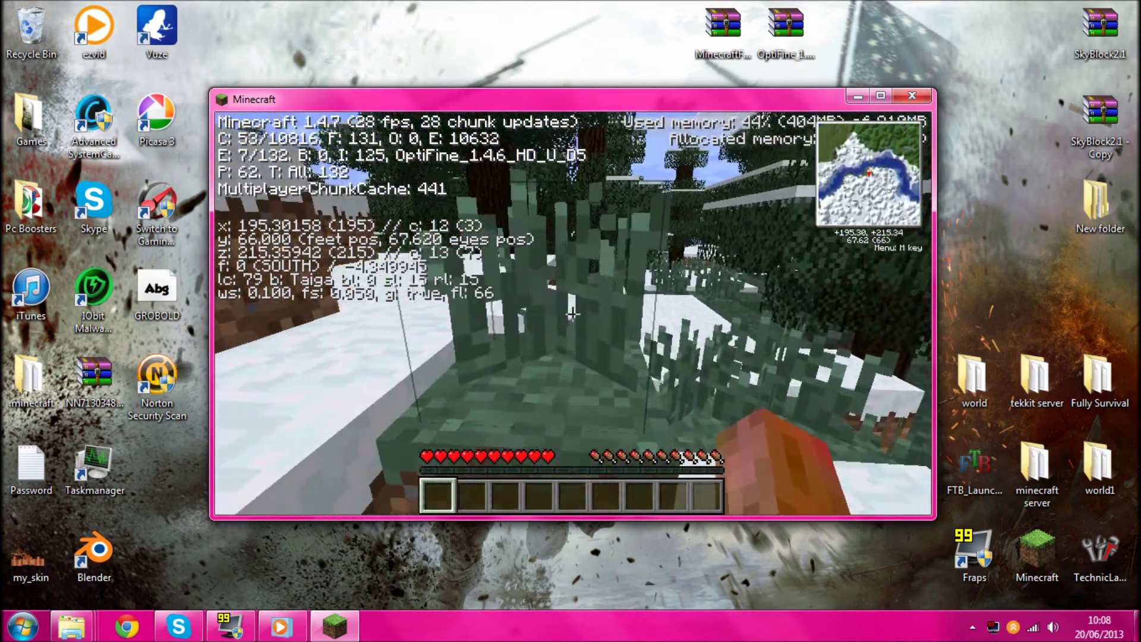
key(F3)
Step: Set the video options to Fast graphics, Normal +48 render distance and MaxFPS performance
key(Escape)
click(506, 357)
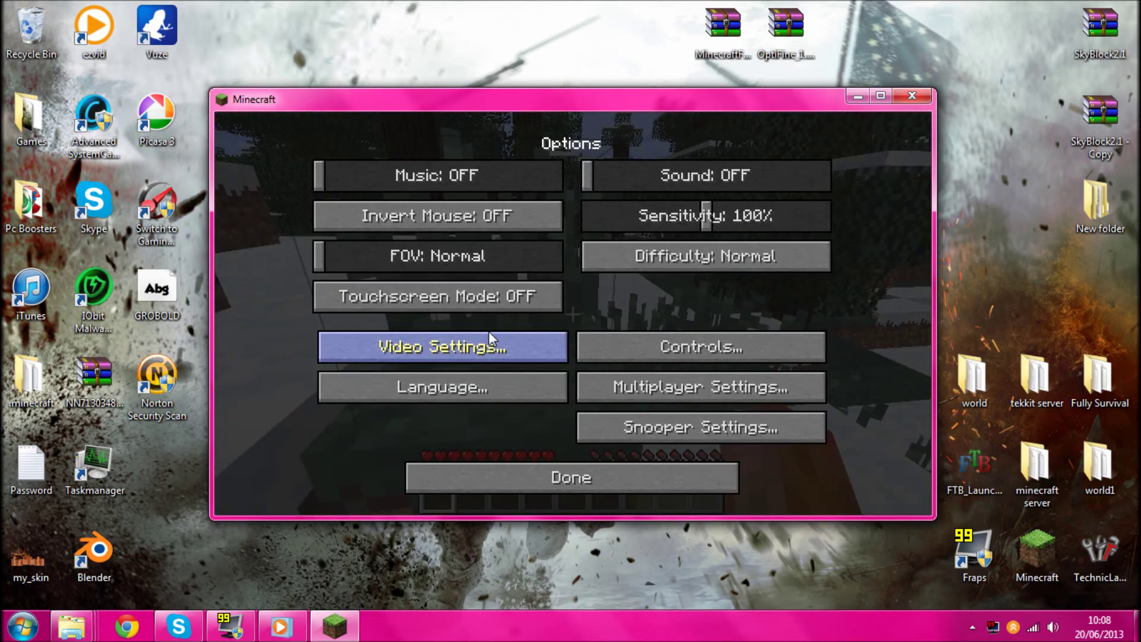
click(488, 331)
click(483, 172)
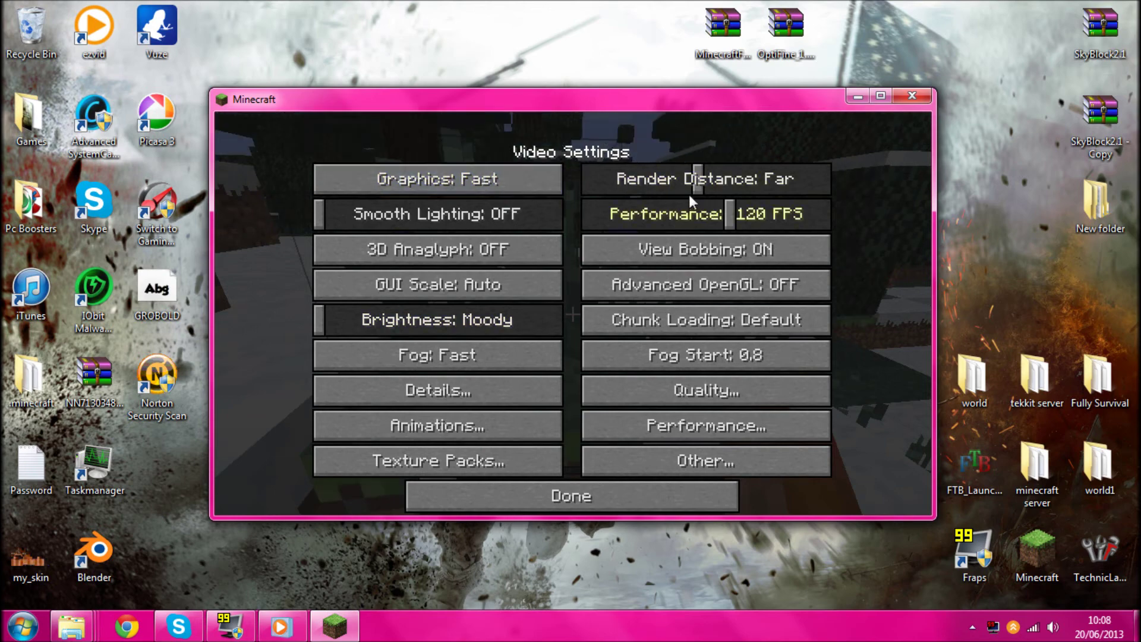
click(658, 176)
drag(728, 216, 941, 226)
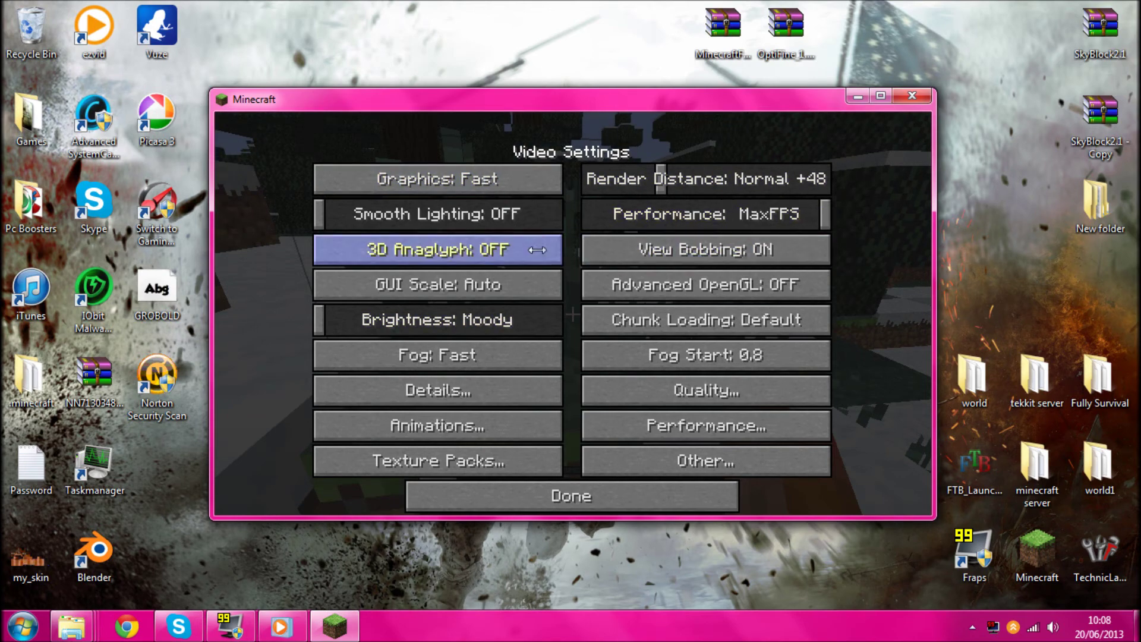
key(Escape)
Step: Check the frame rate in the debug overlay while walking through the snowy terrain
key(F3)
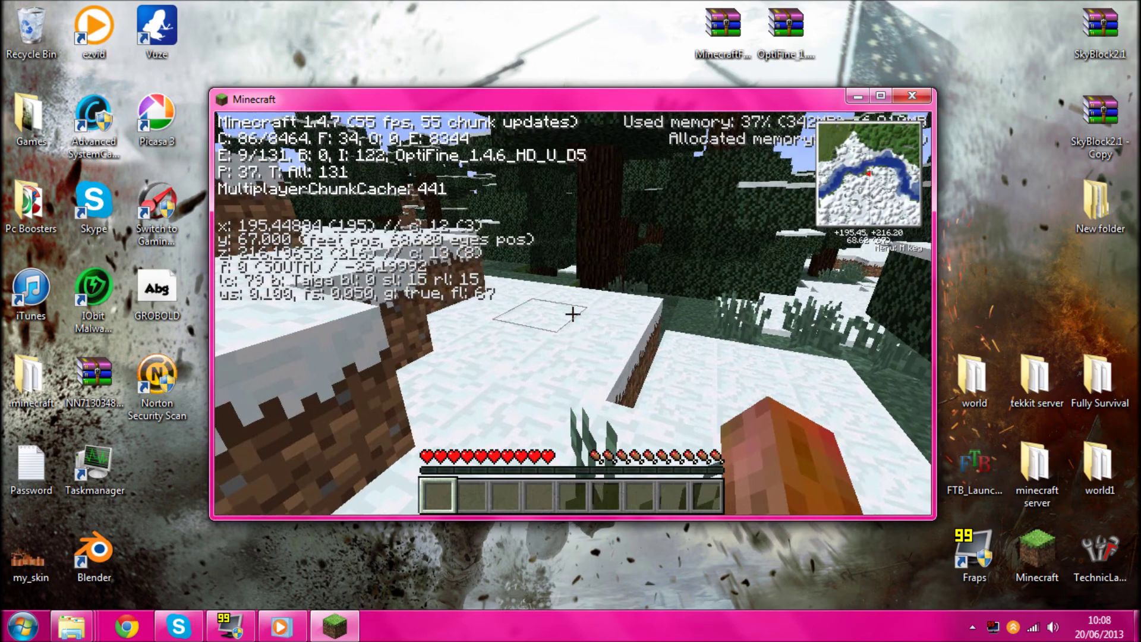
key(w)
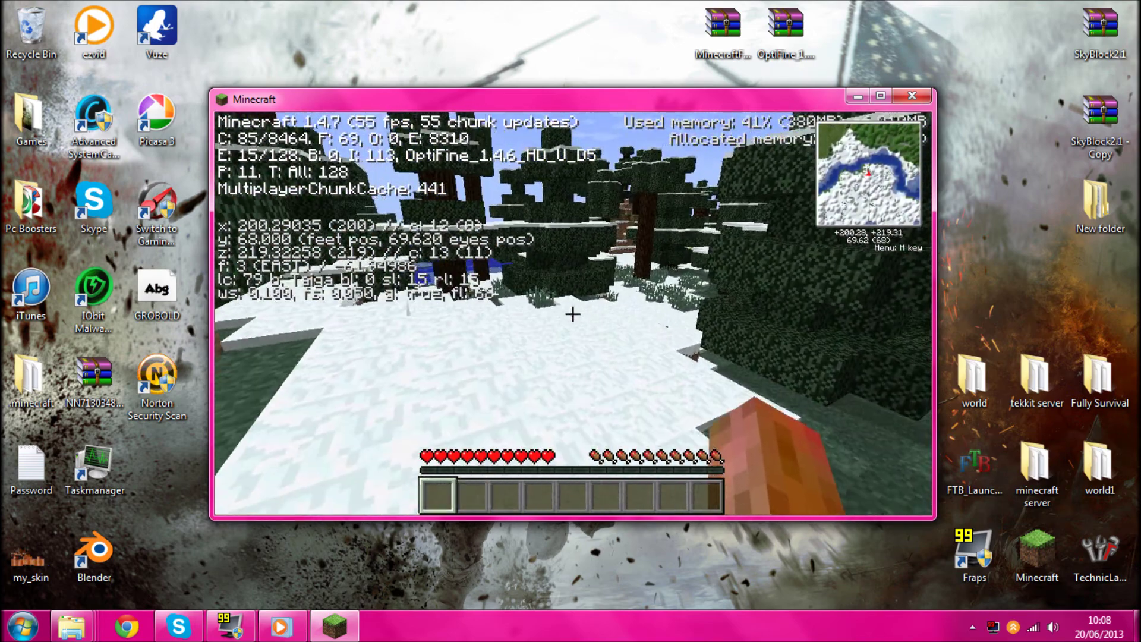
key(Escape)
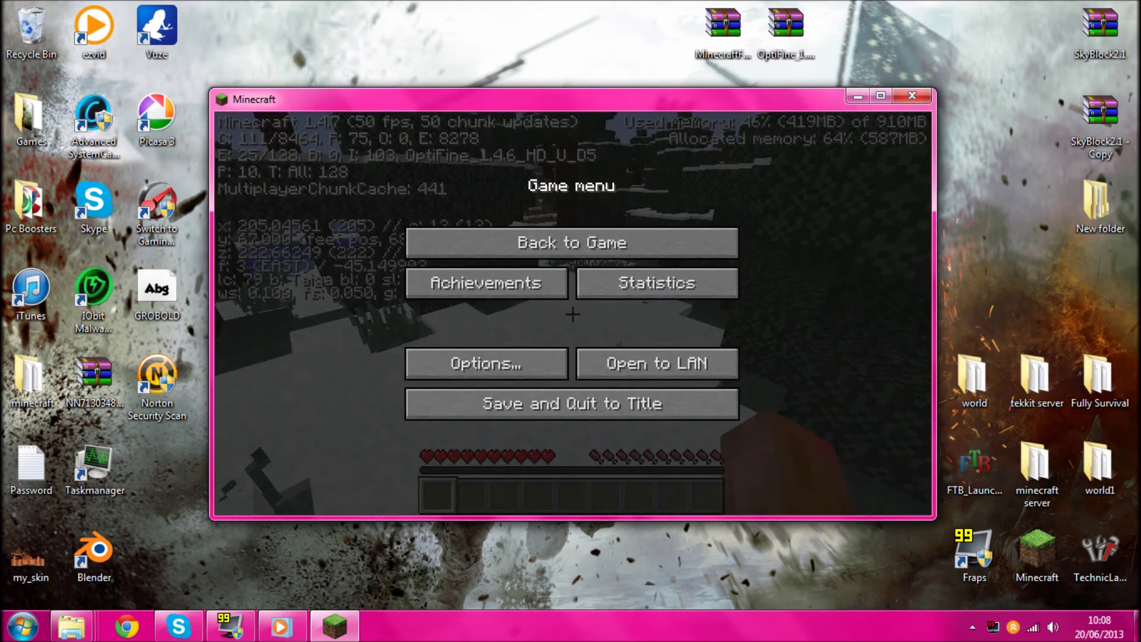
key(Escape)
Step: Open the inventory and browse the modded item list backwards from its last page to page 85
key(e)
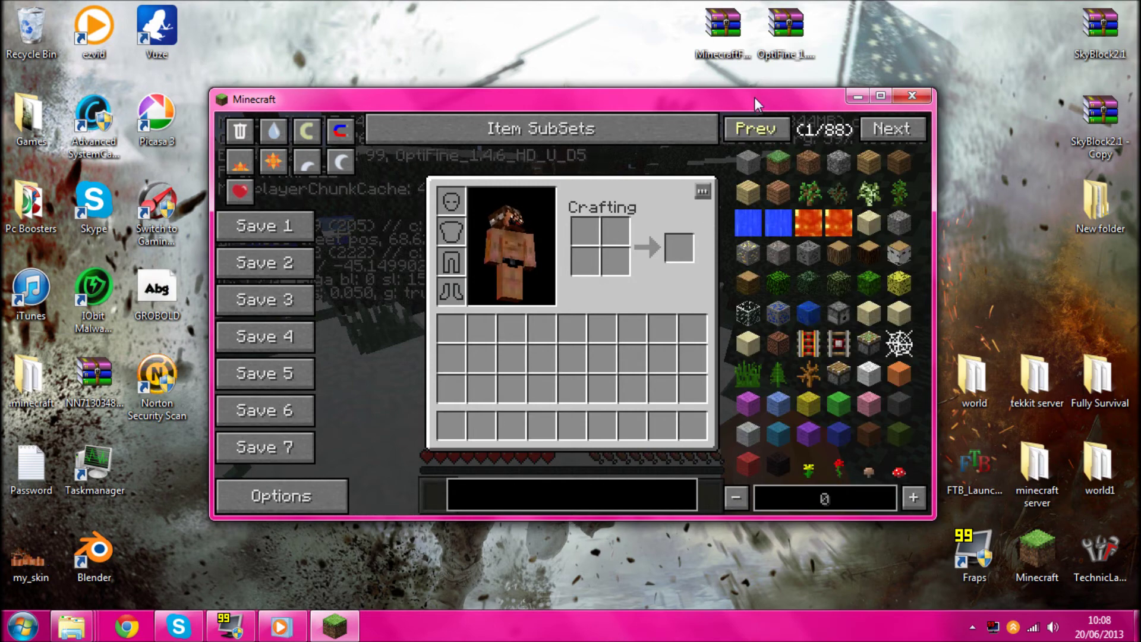
click(750, 130)
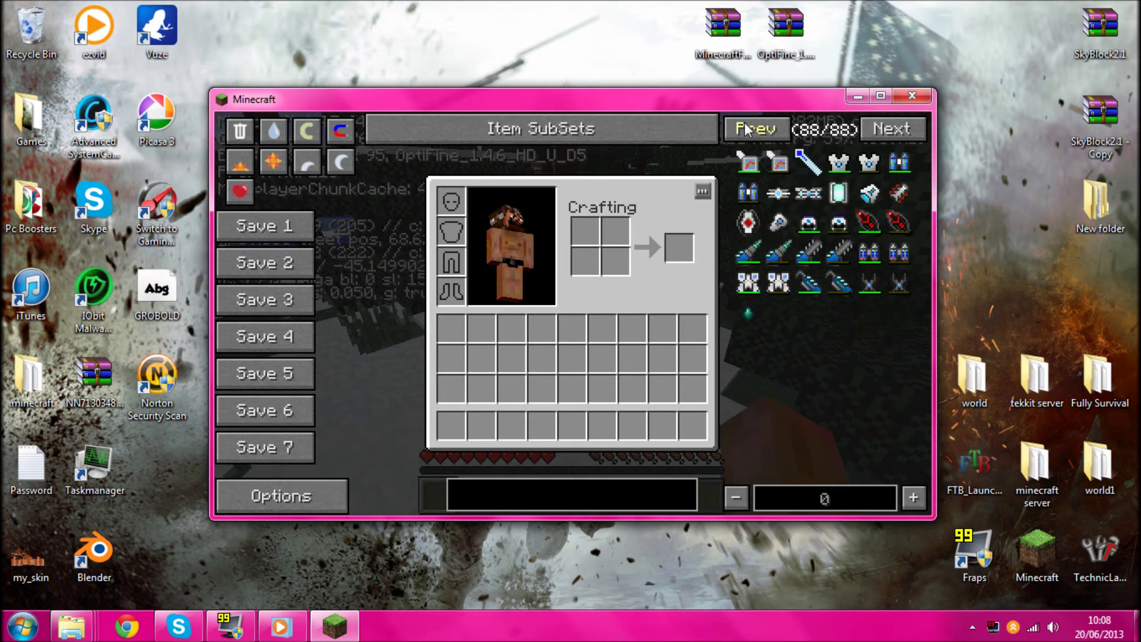
click(750, 130)
click(769, 130)
click(771, 131)
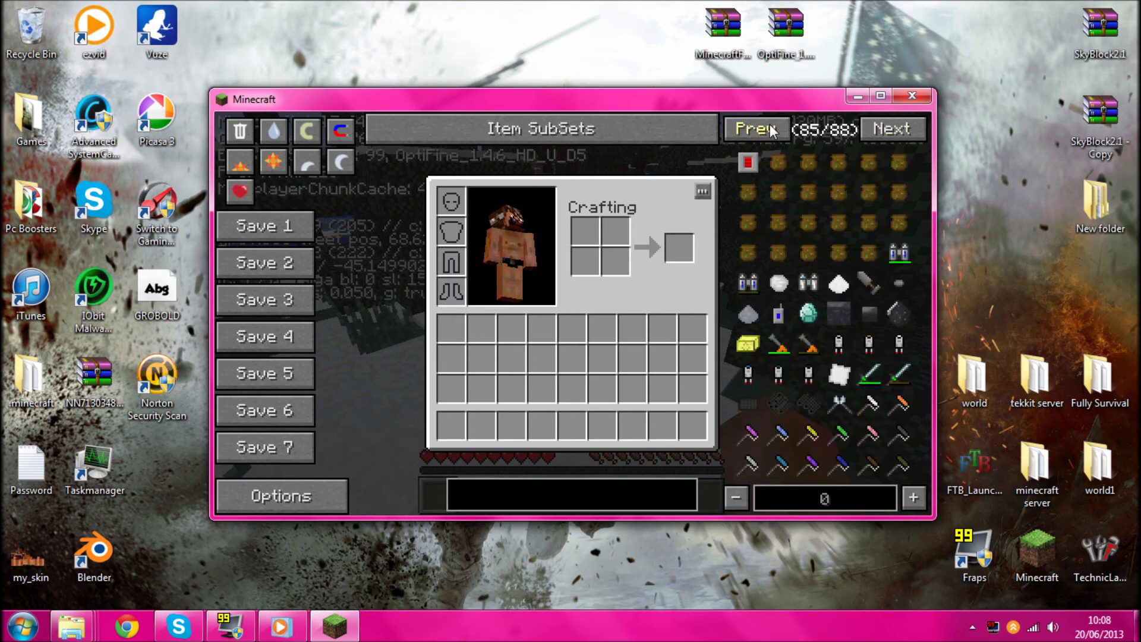